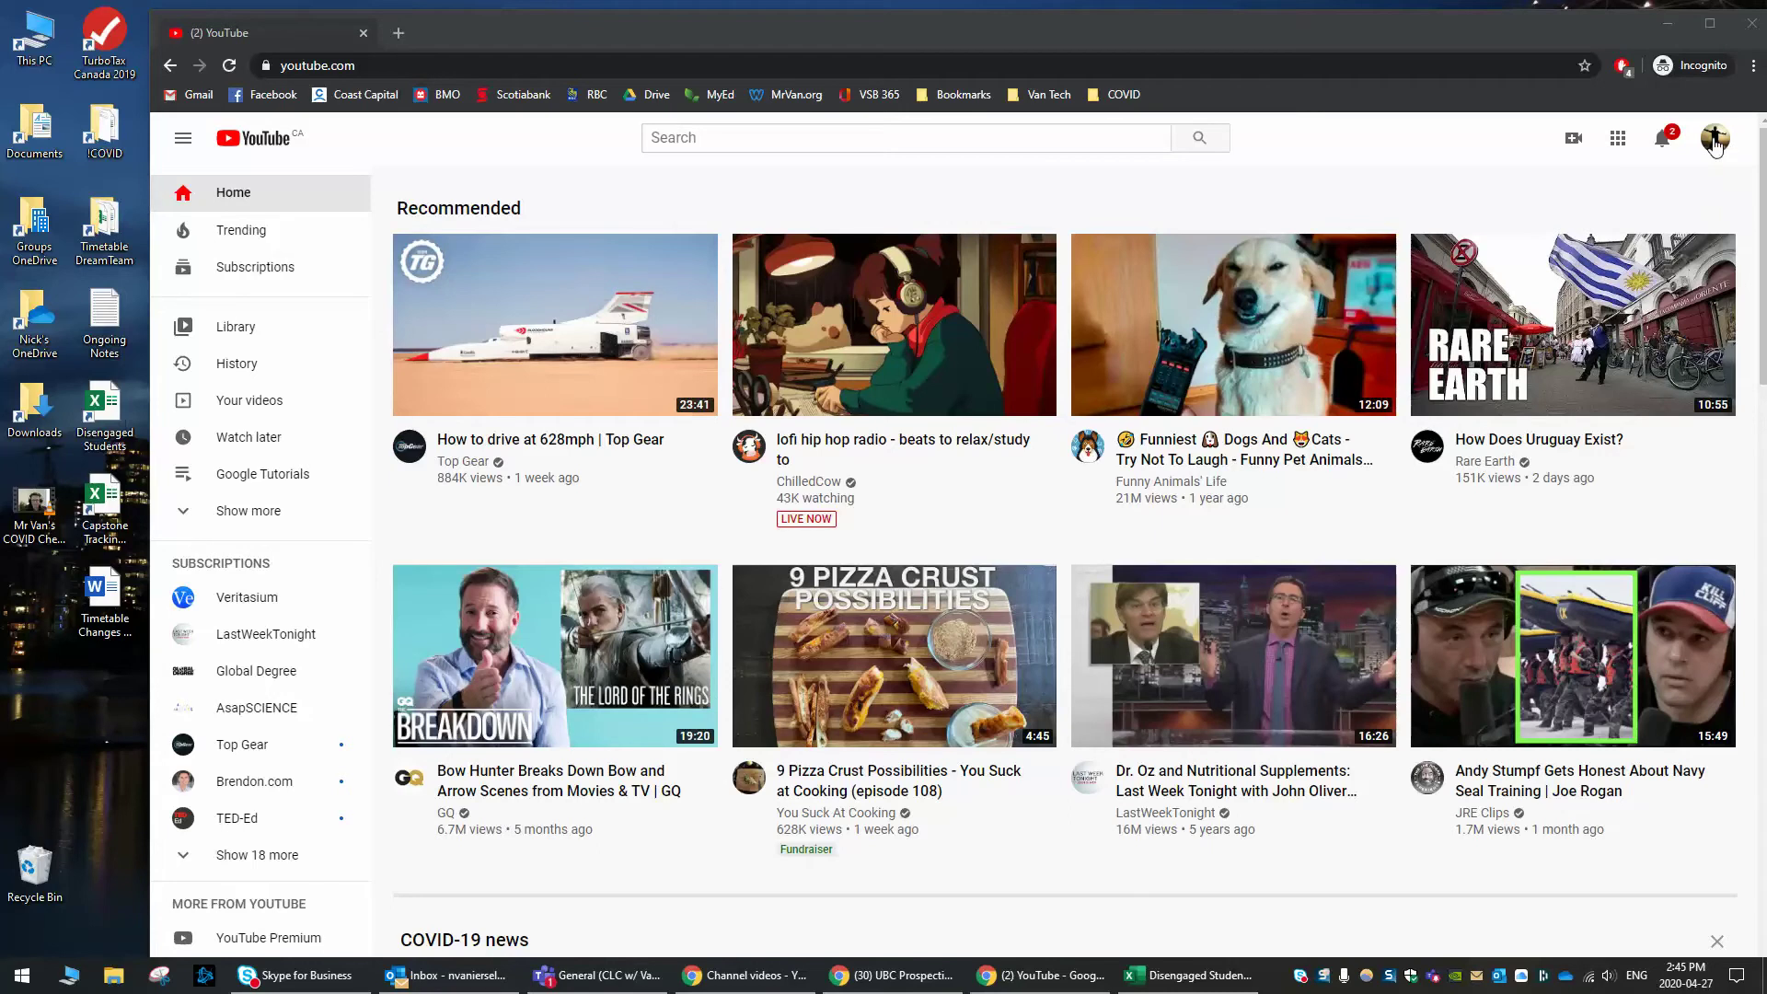
left_click(1716, 147)
left_click(1716, 147)
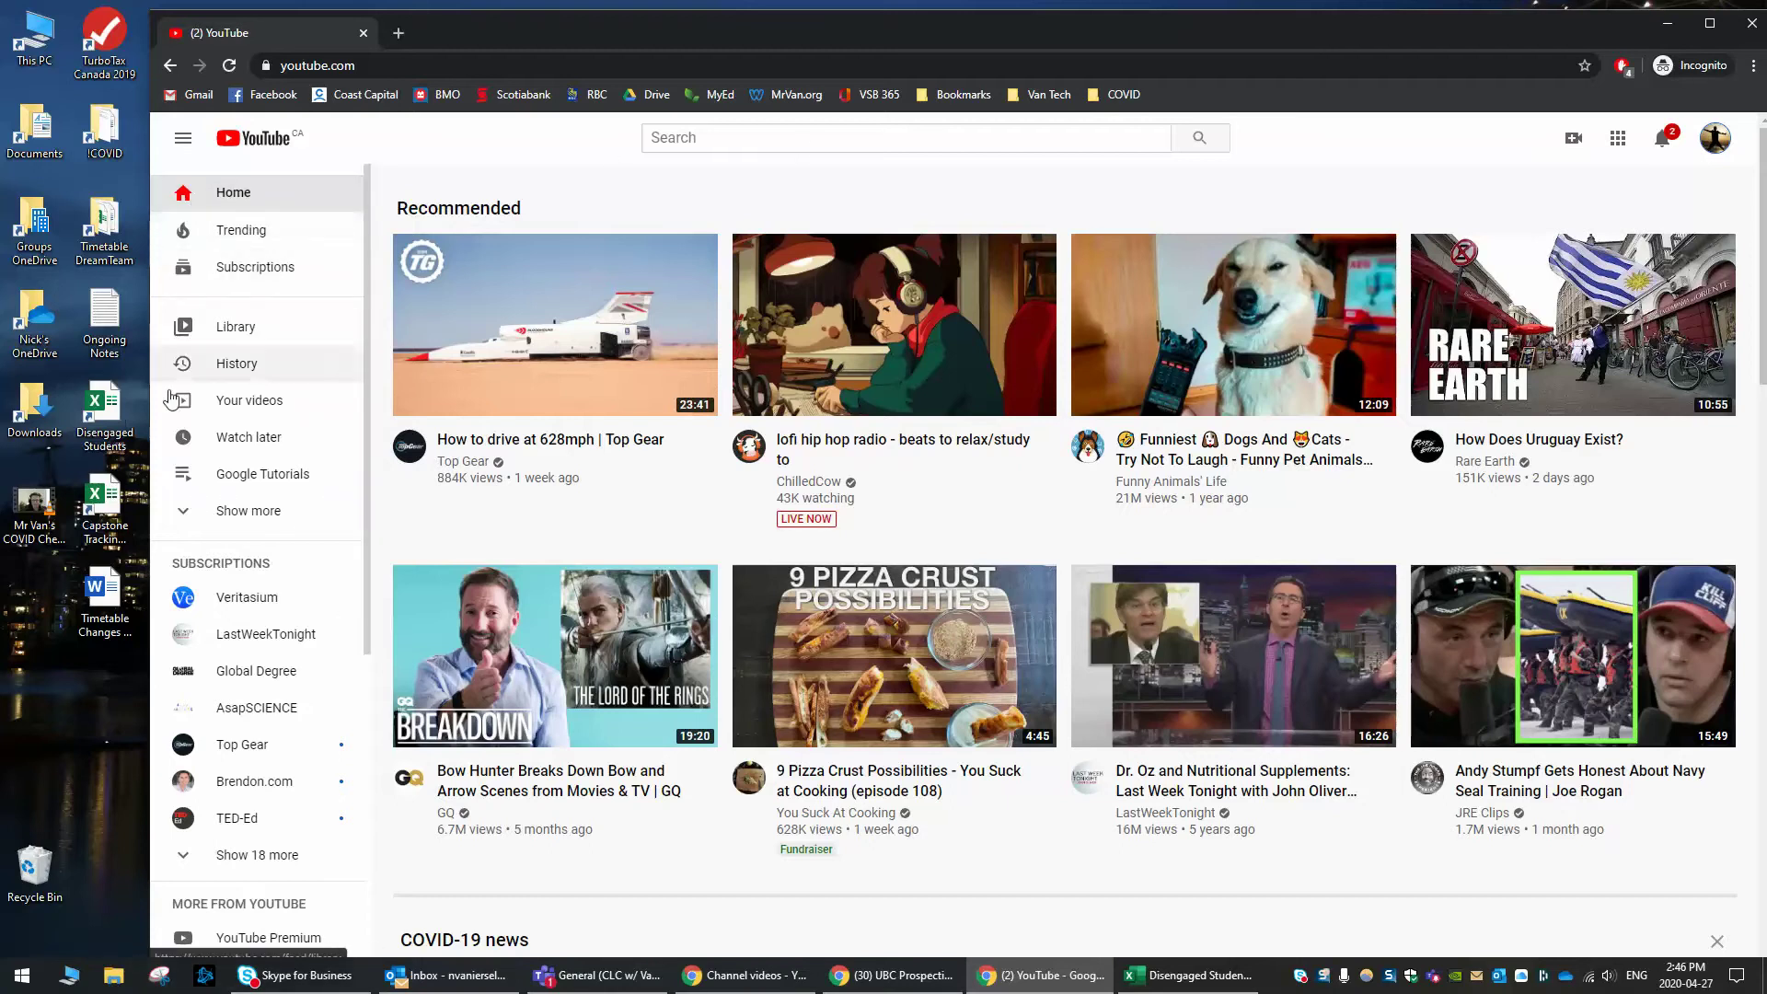
left_click(183, 141)
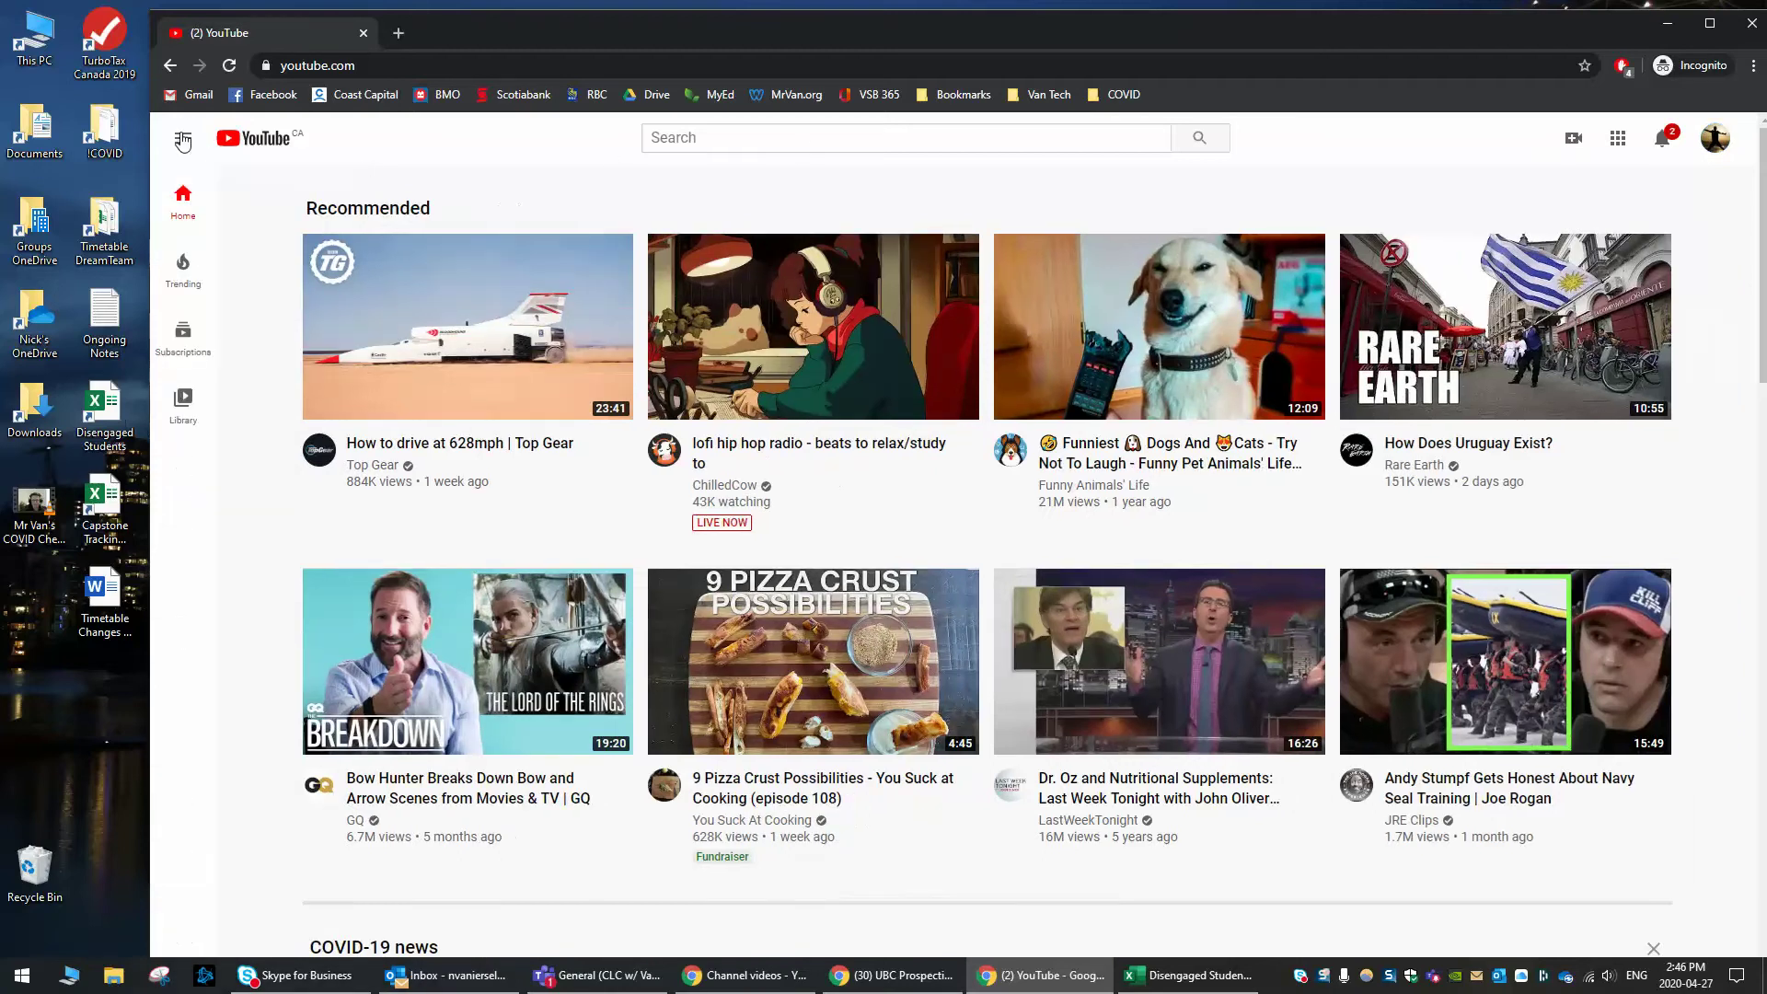
left_click(183, 141)
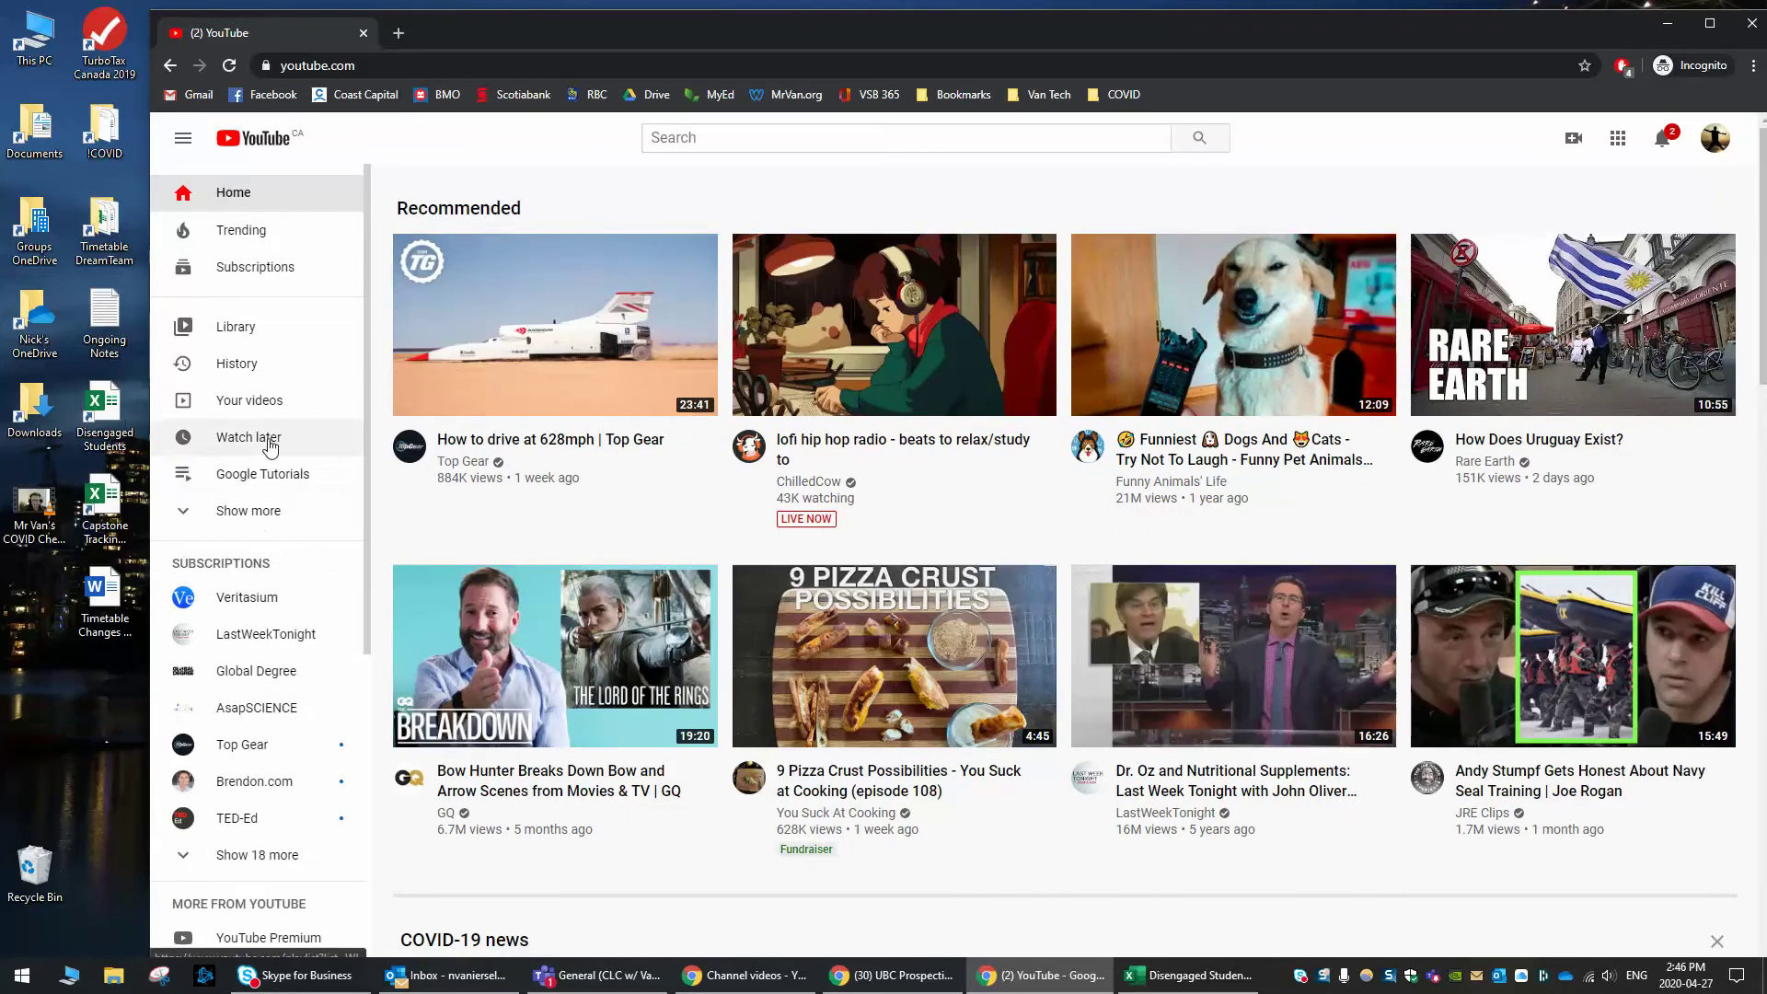
Step: Open the channel's own videos page and start a new video upload
left_click(238, 414)
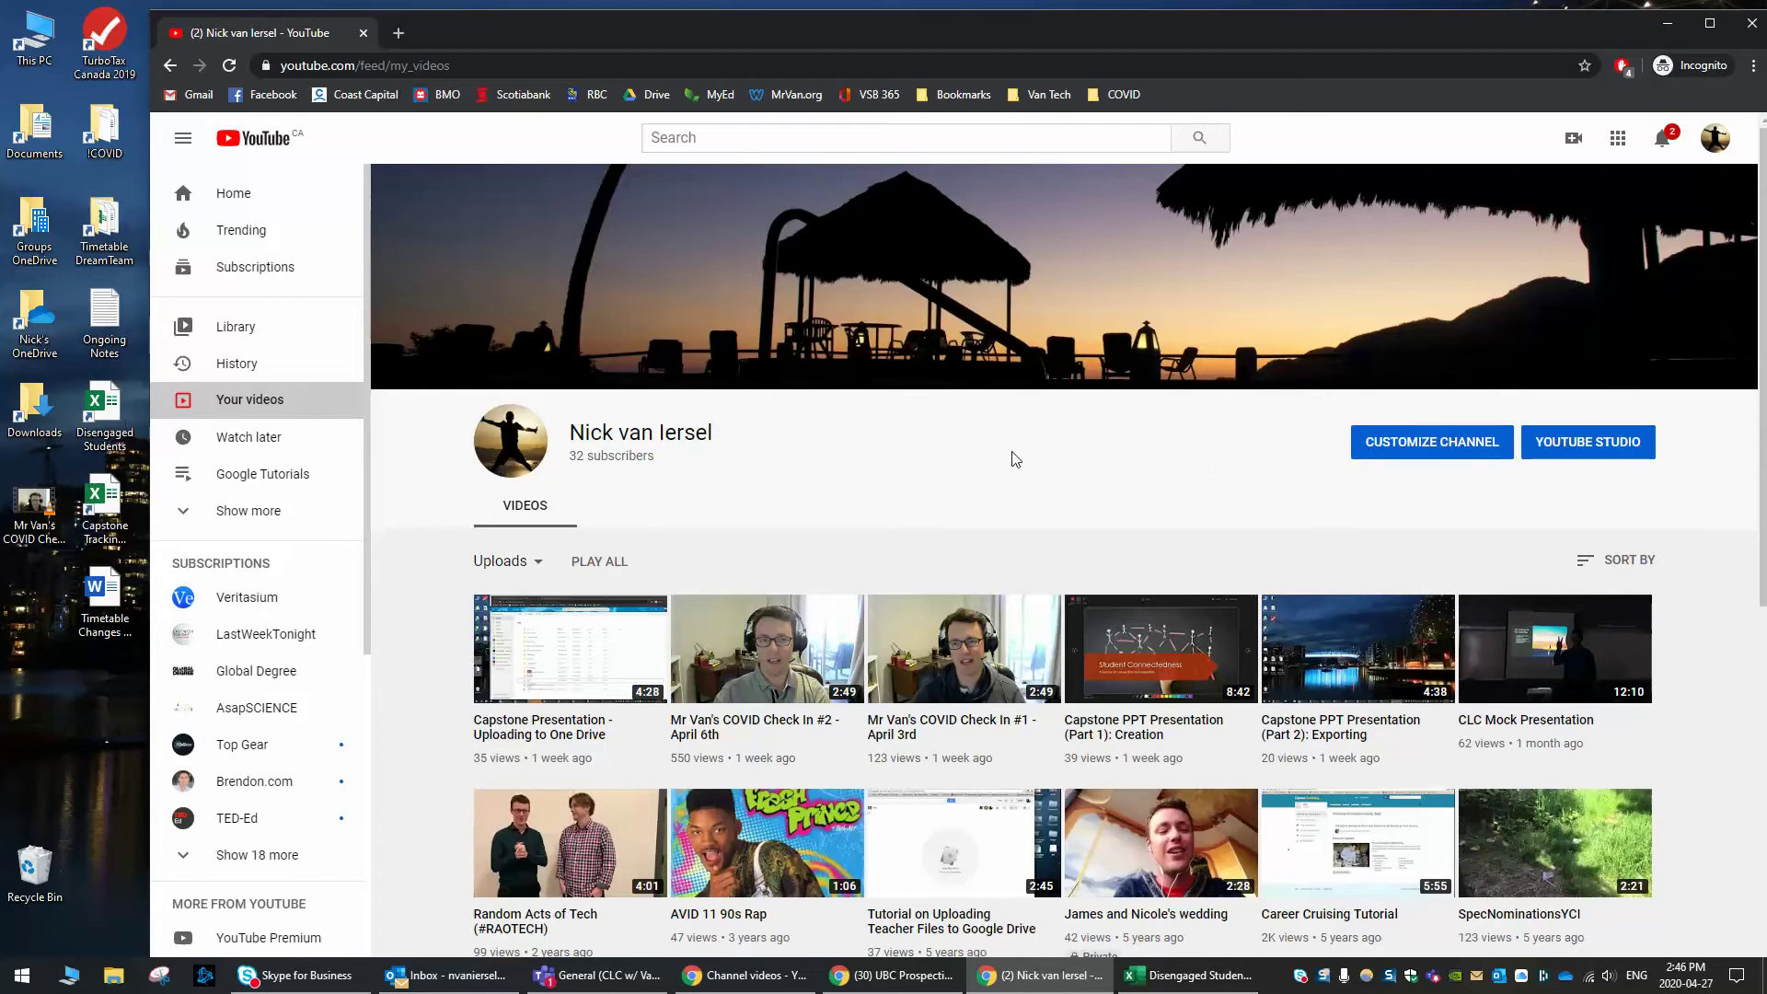
left_click(1573, 143)
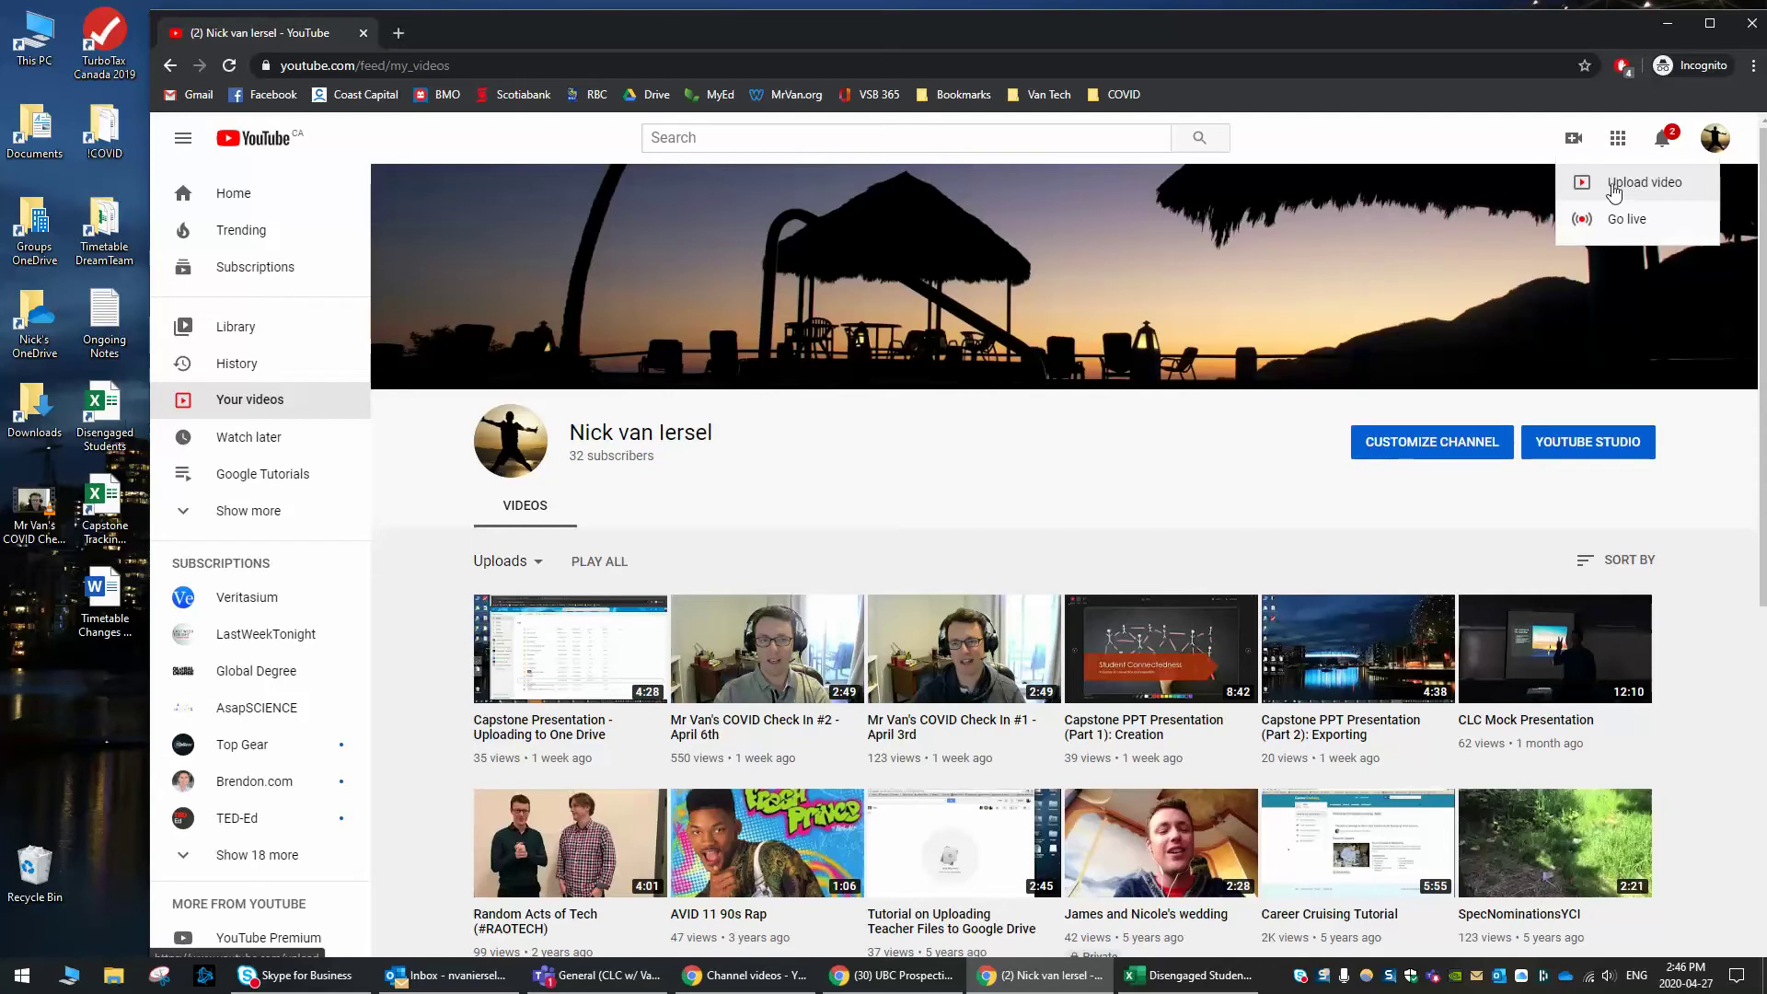
left_click(1611, 191)
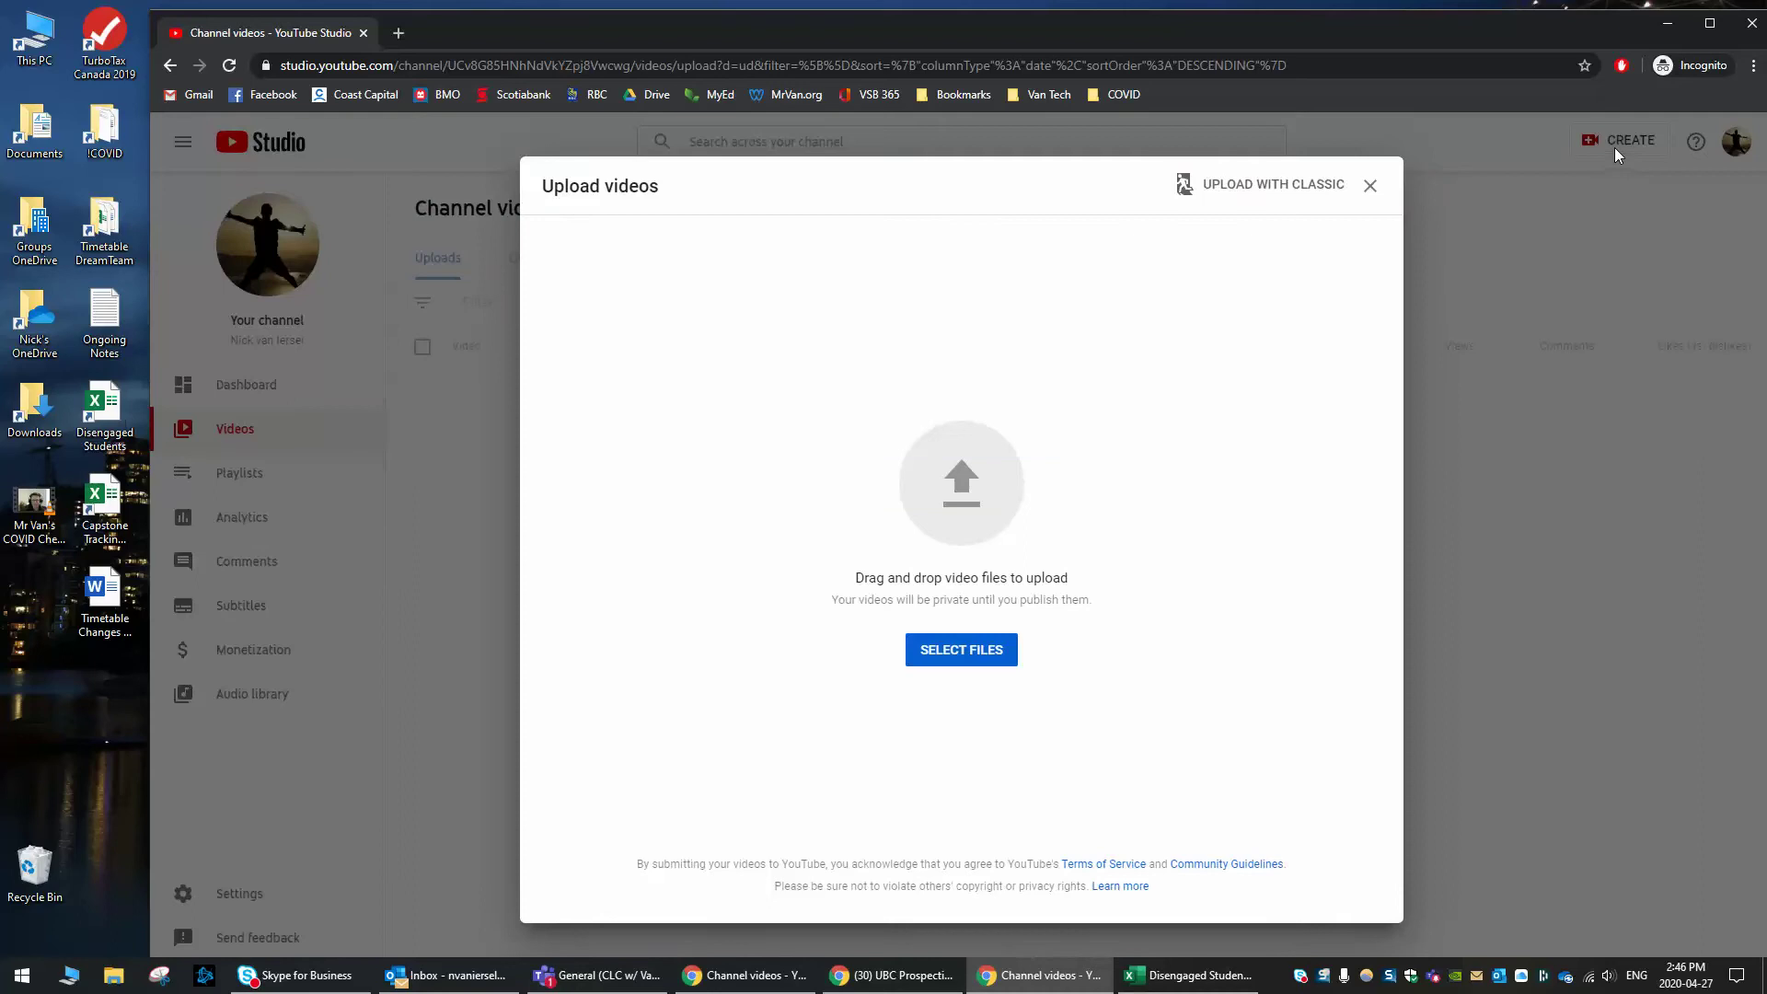
left_click(34, 511)
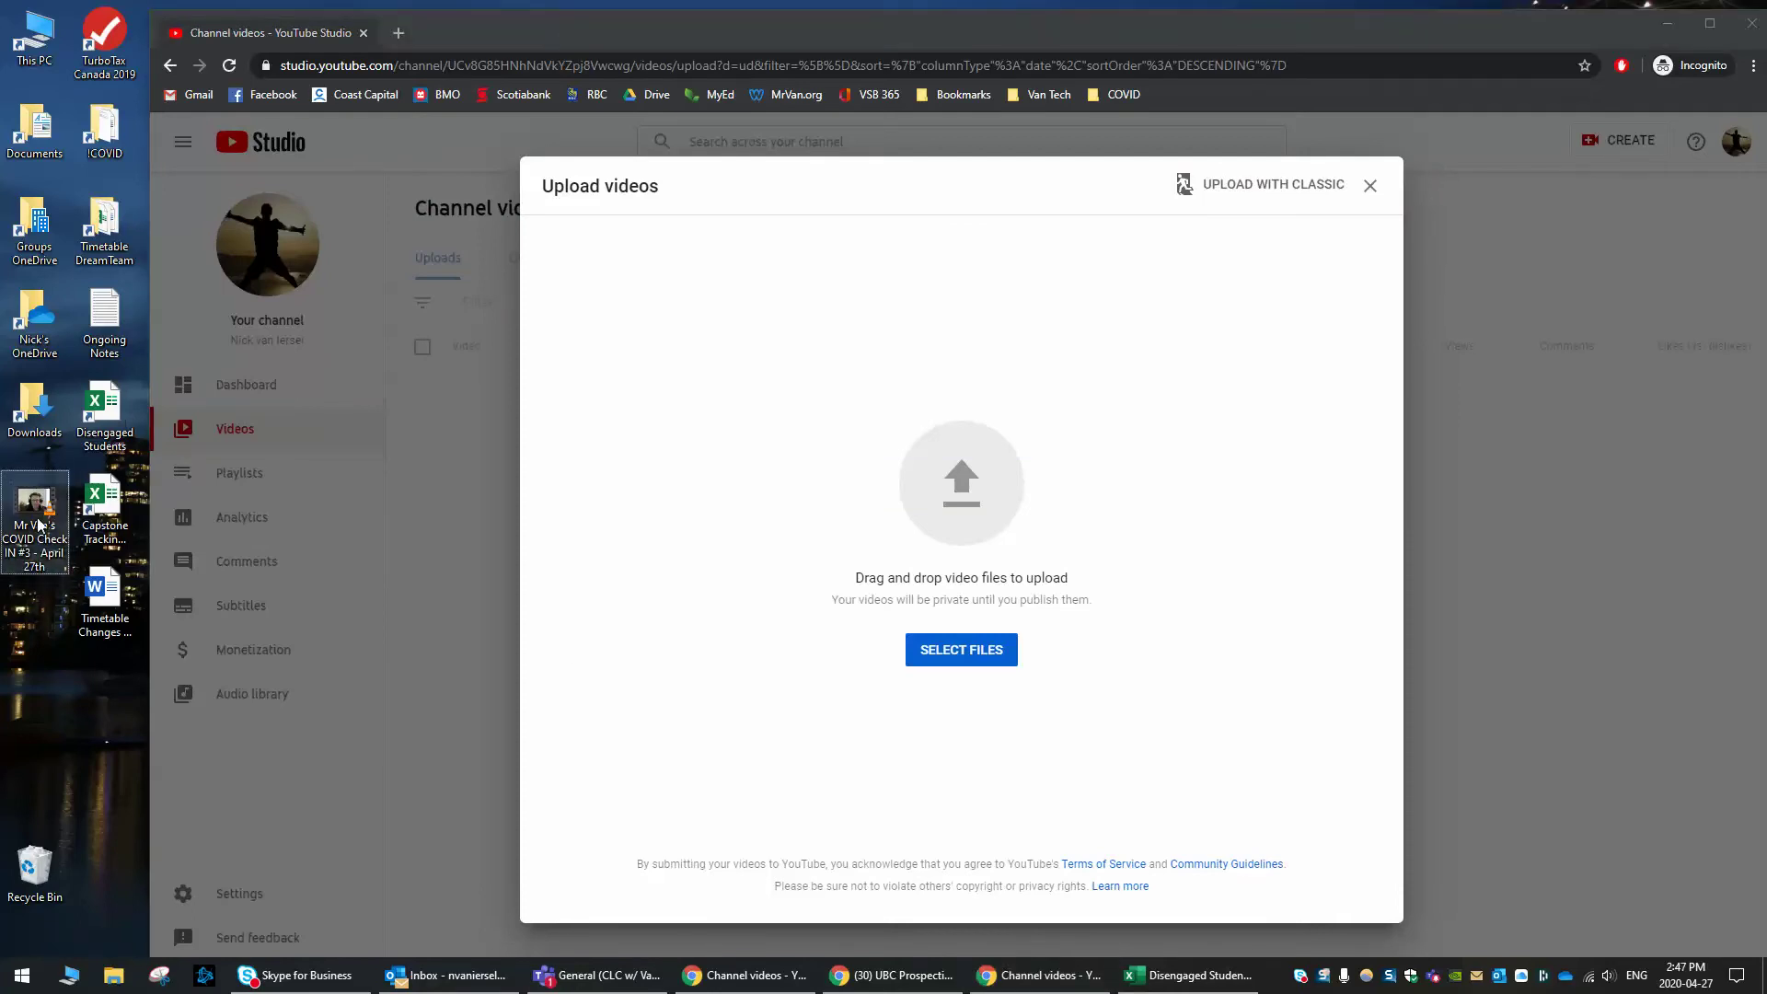
left_click_drag(37, 506, 953, 474)
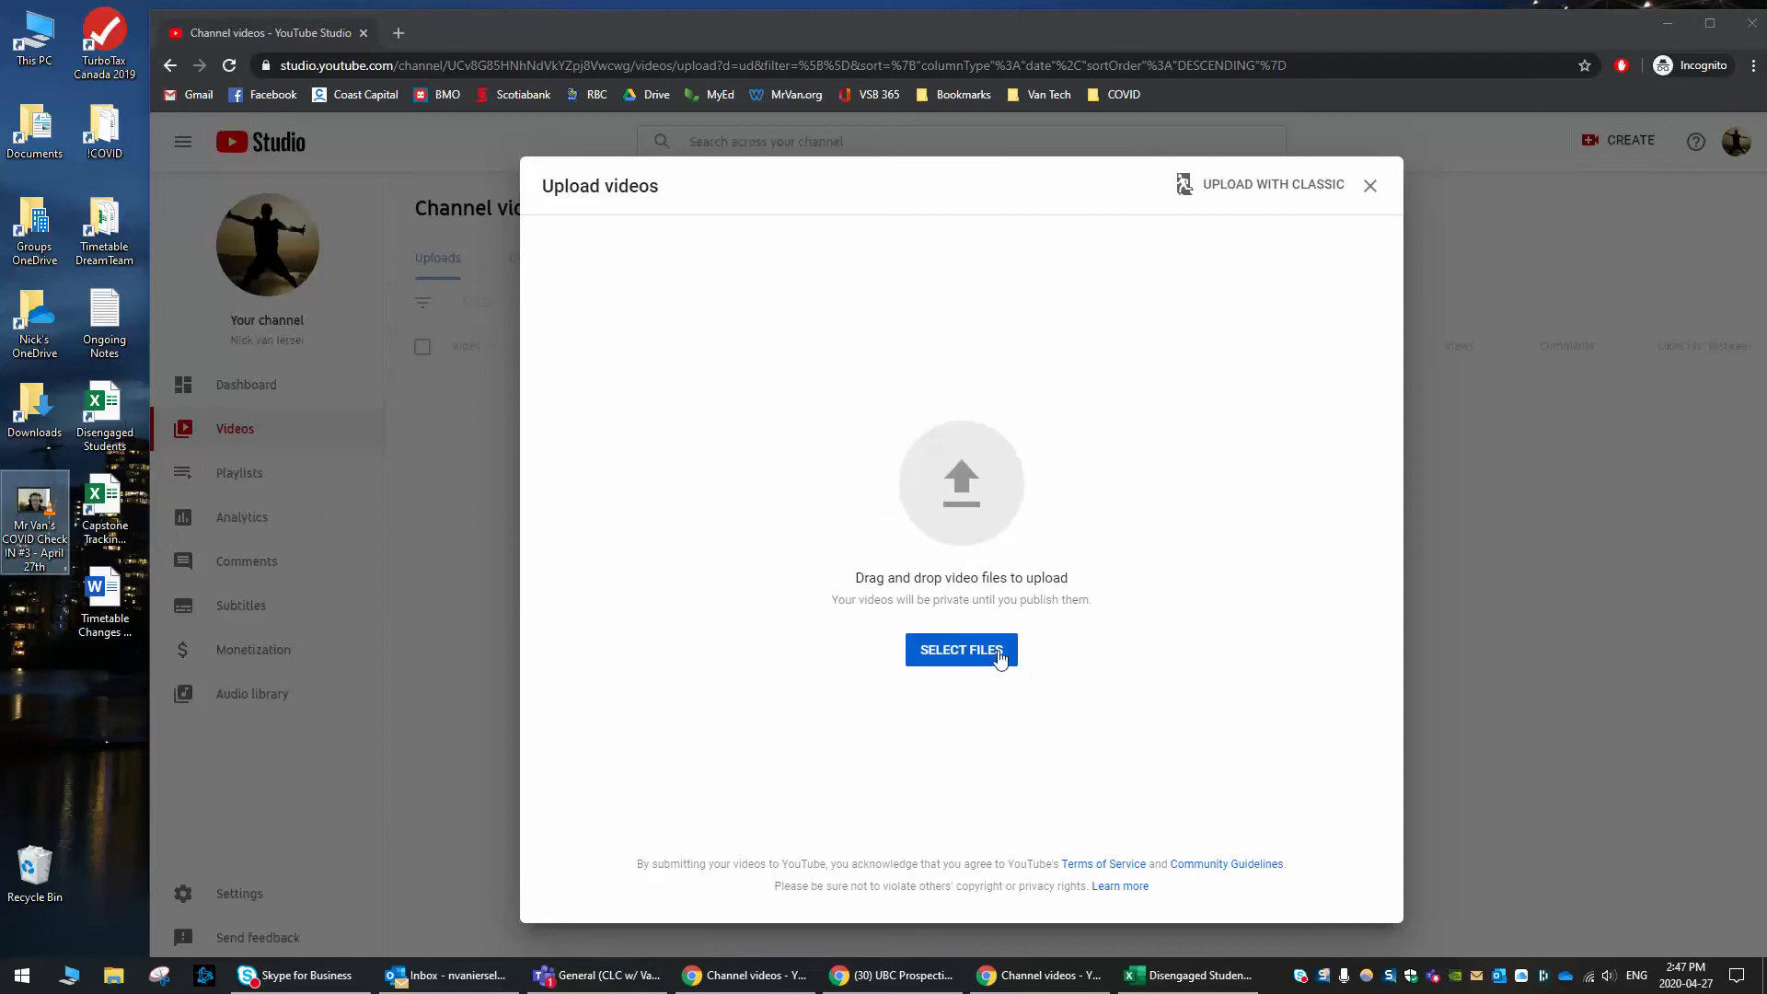
left_click(921, 644)
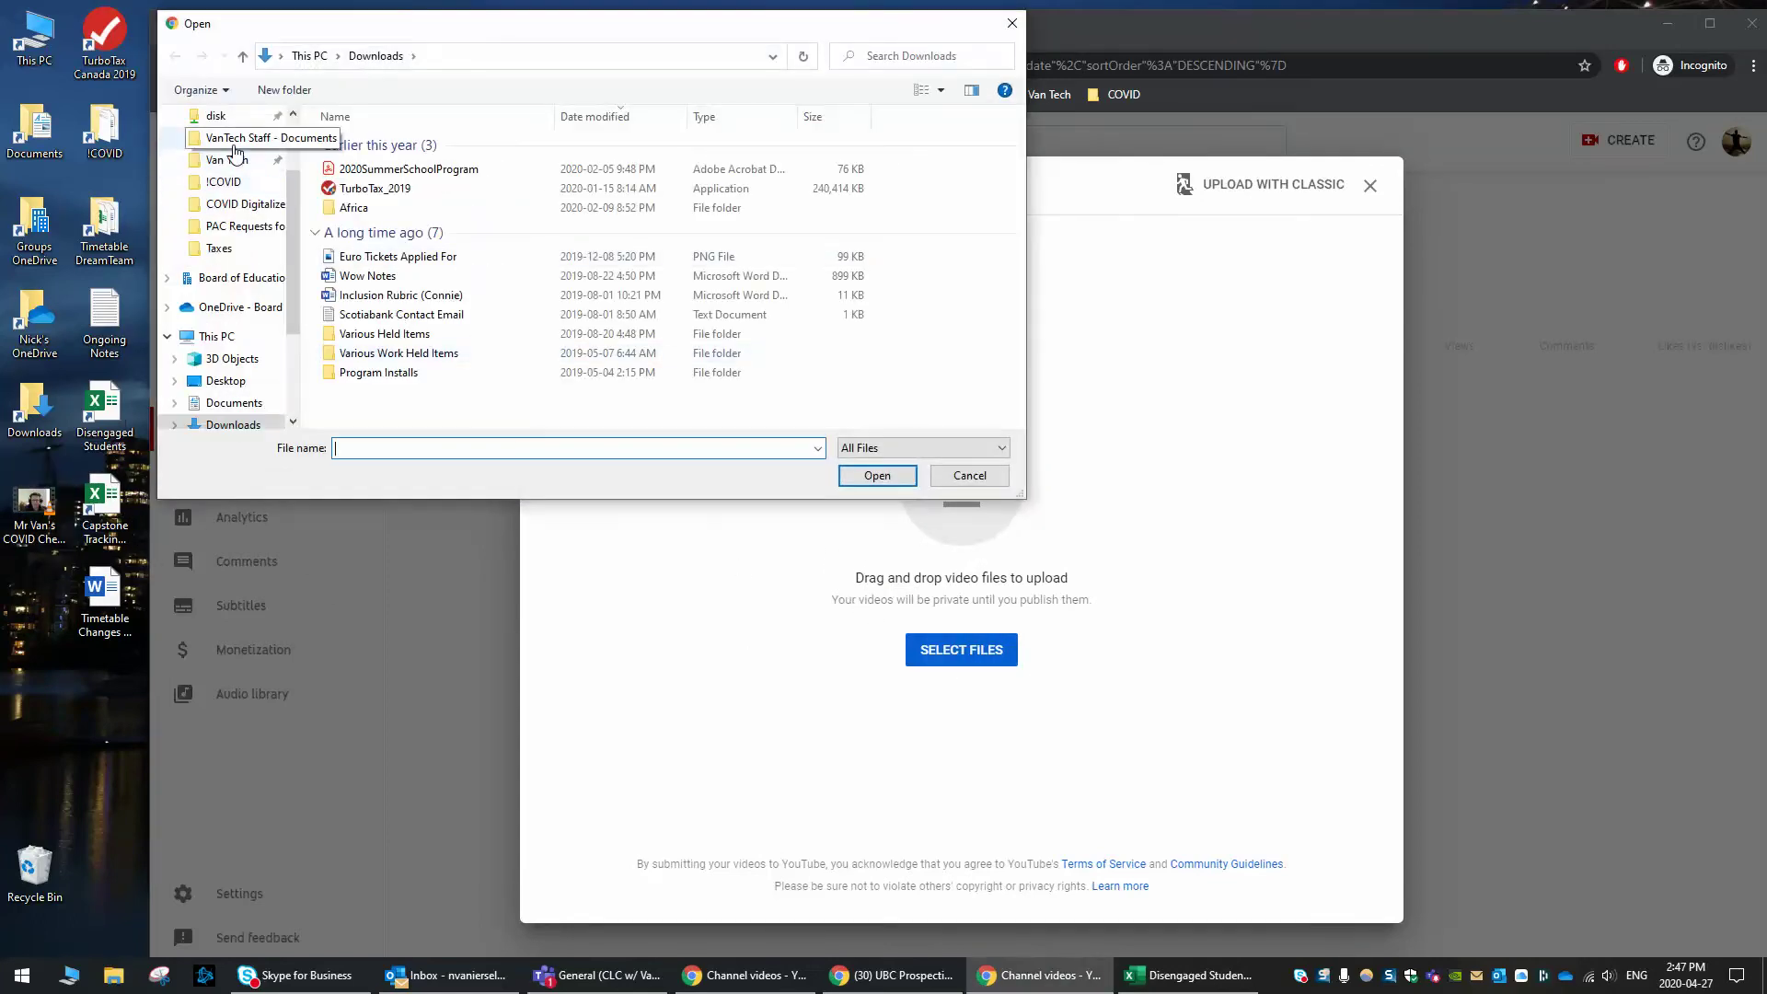
left_click(226, 153)
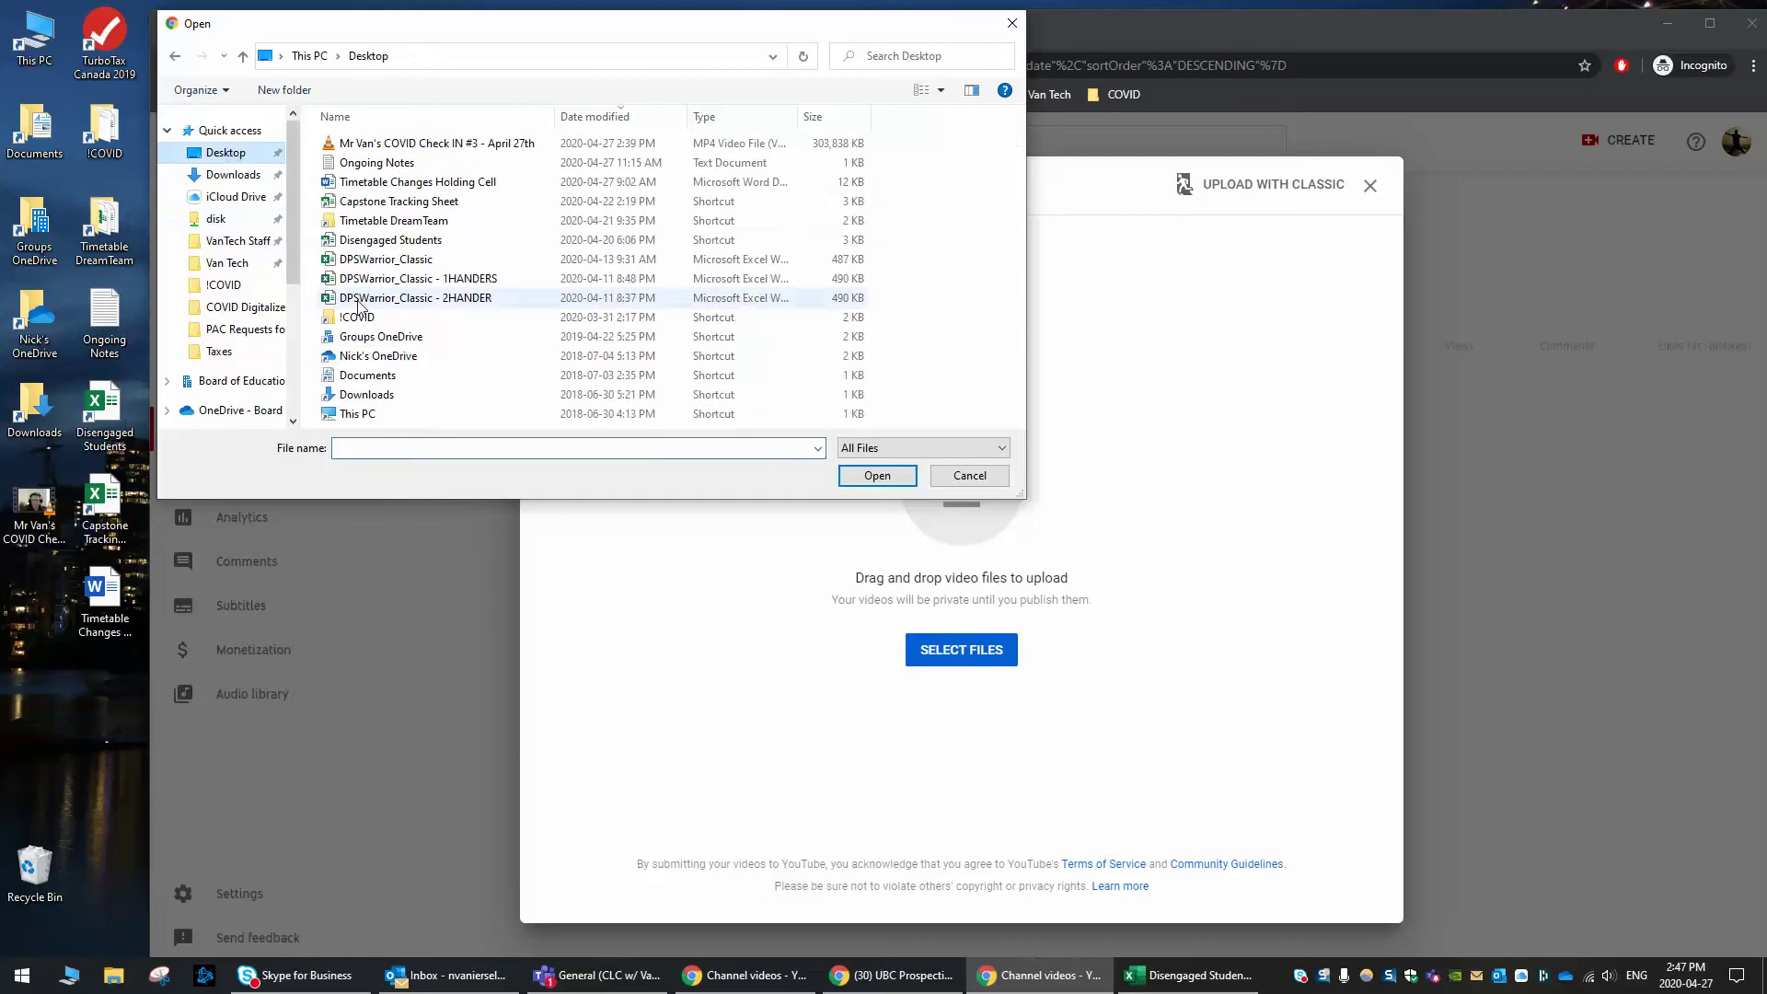
left_click(969, 475)
Step: Upload the COVID Check IN #3 video file from the desktop and insert a hyphen before "April 27th" in its title
left_click_drag(23, 518, 969, 489)
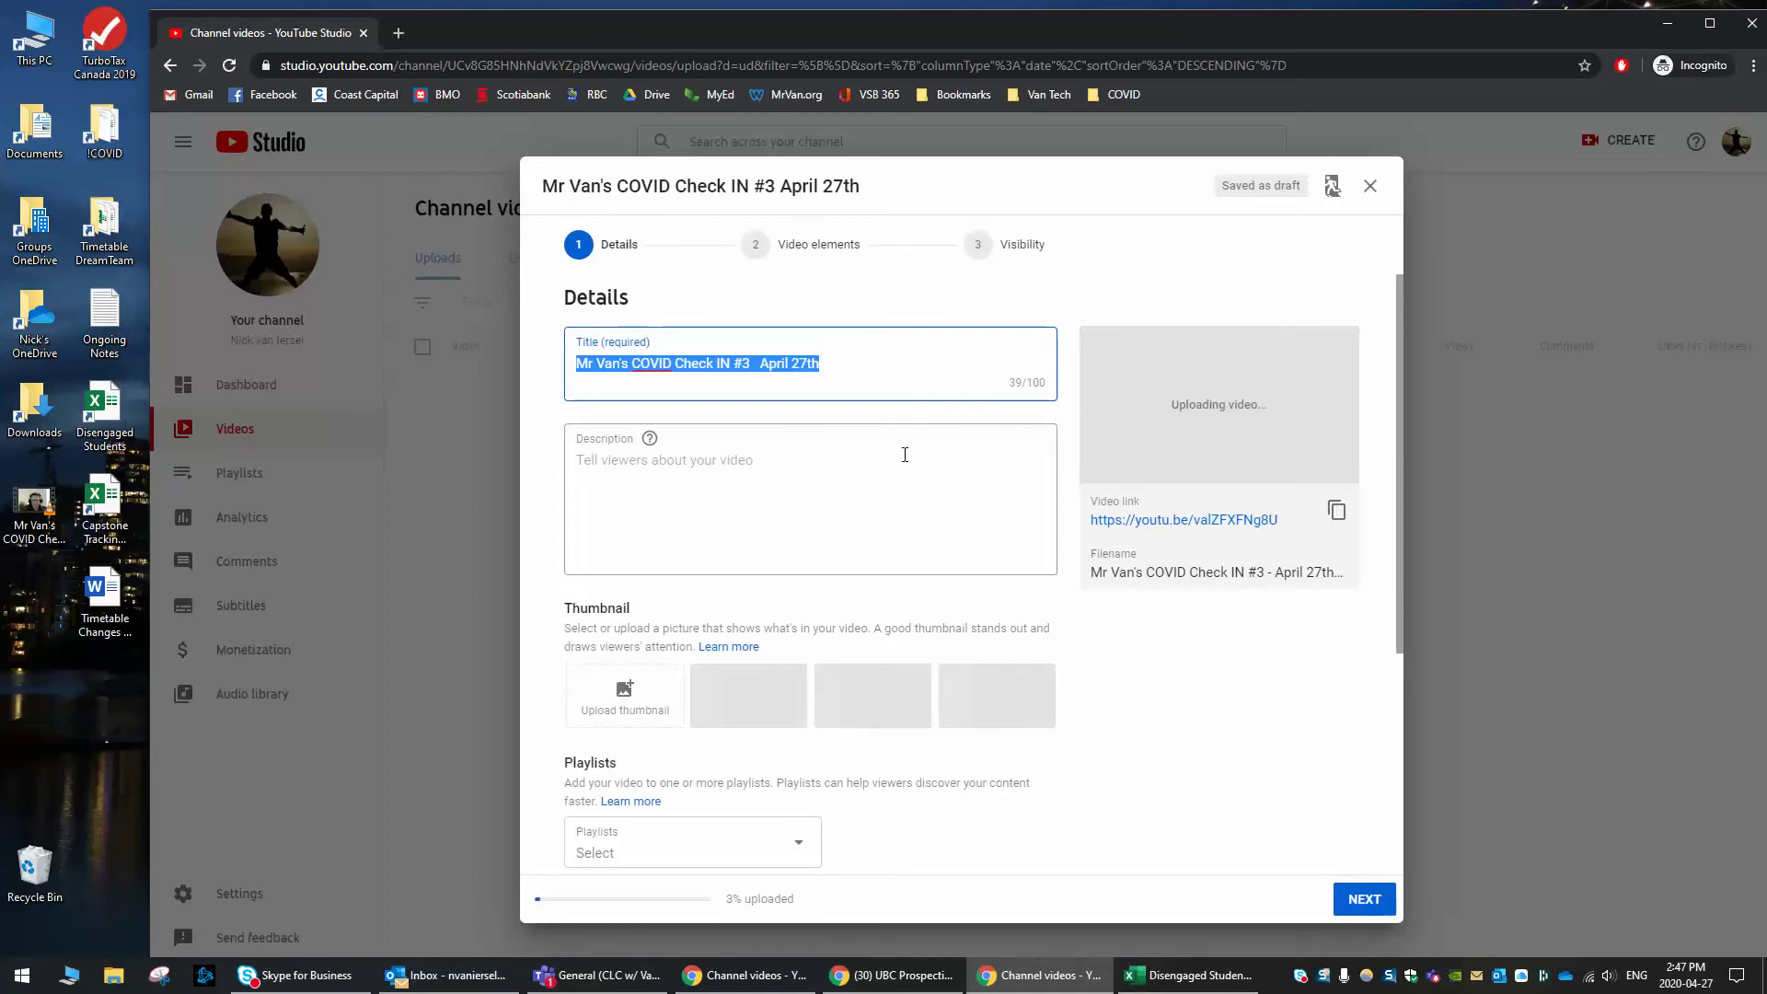
left_click(732, 365)
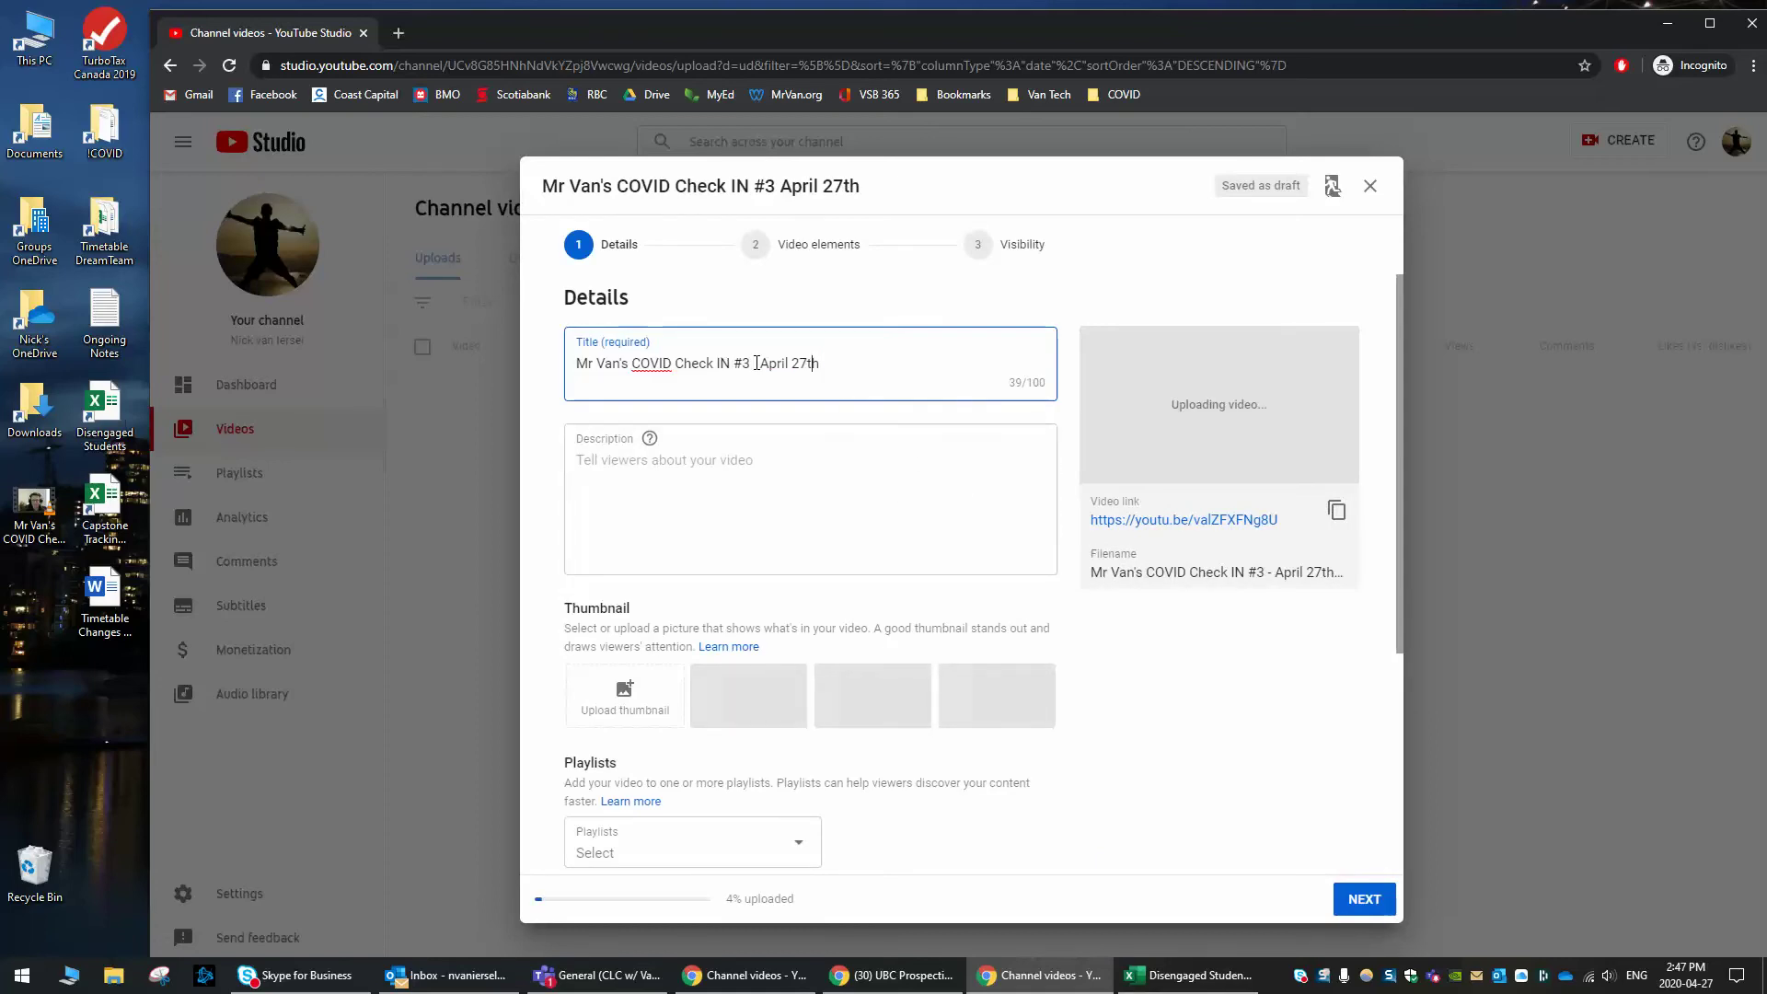
key("BackSpace")
key("BackSpace")
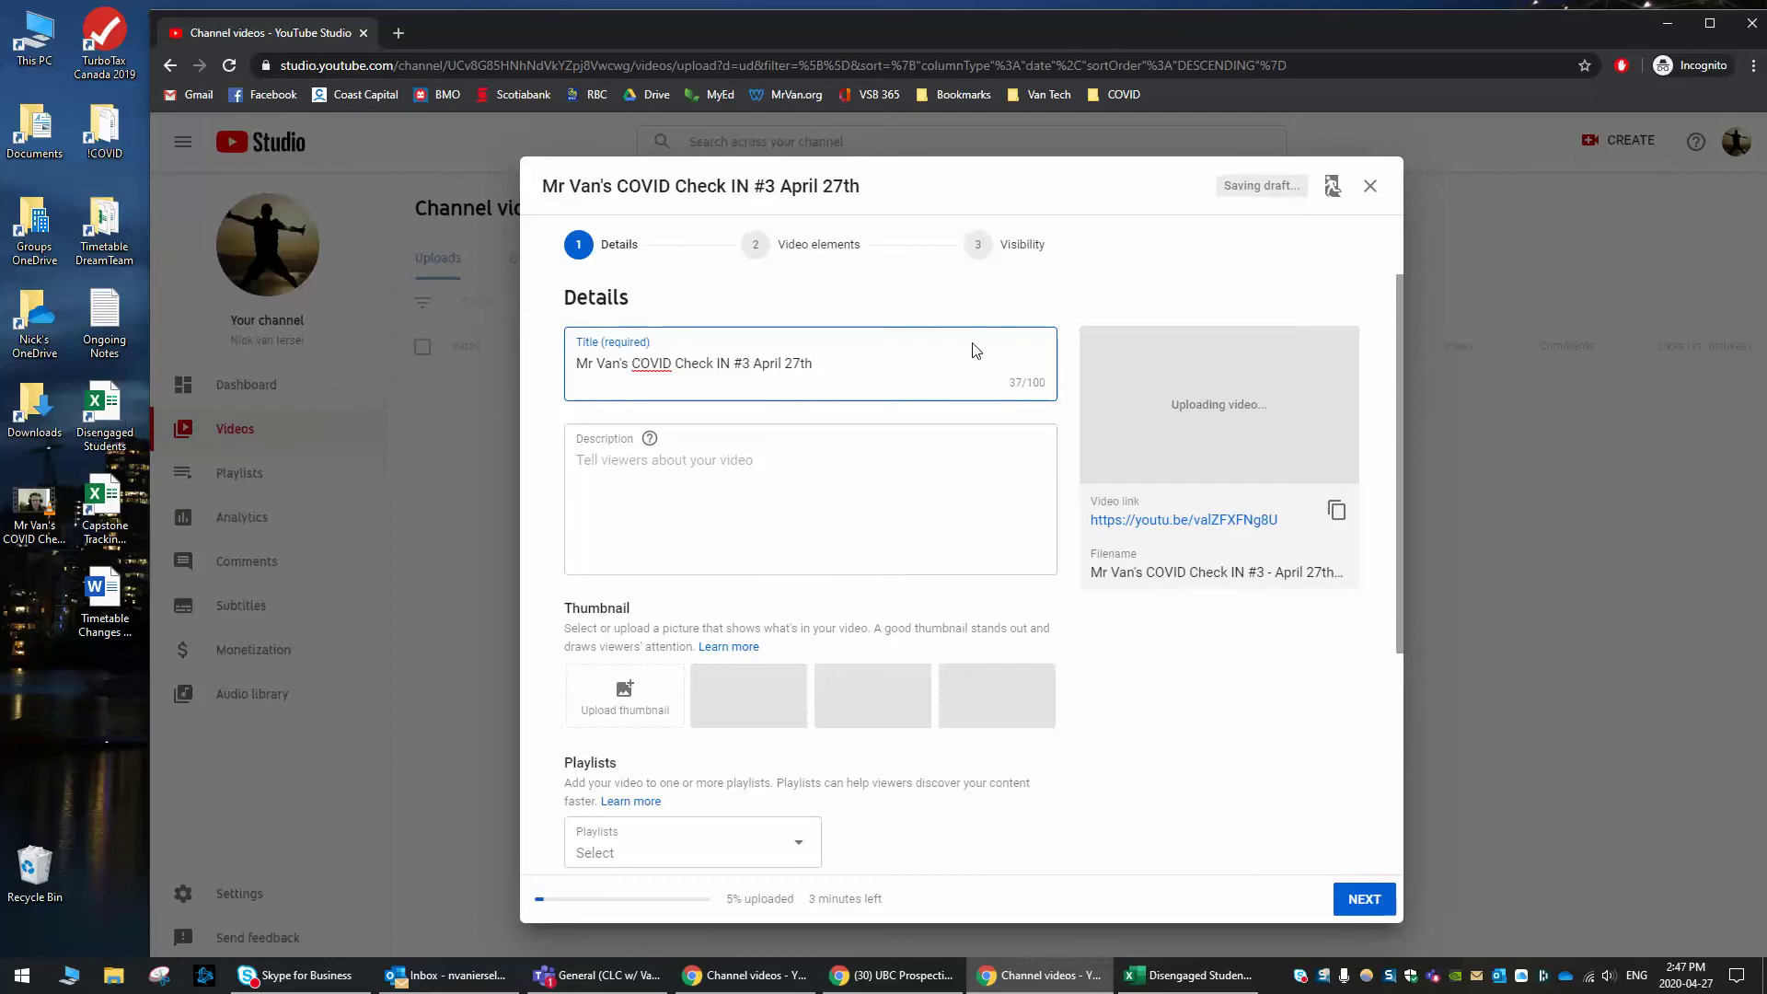
type("-")
Step: Enter the video description "COVID update video to share with grade 11s."
left_click(769, 458)
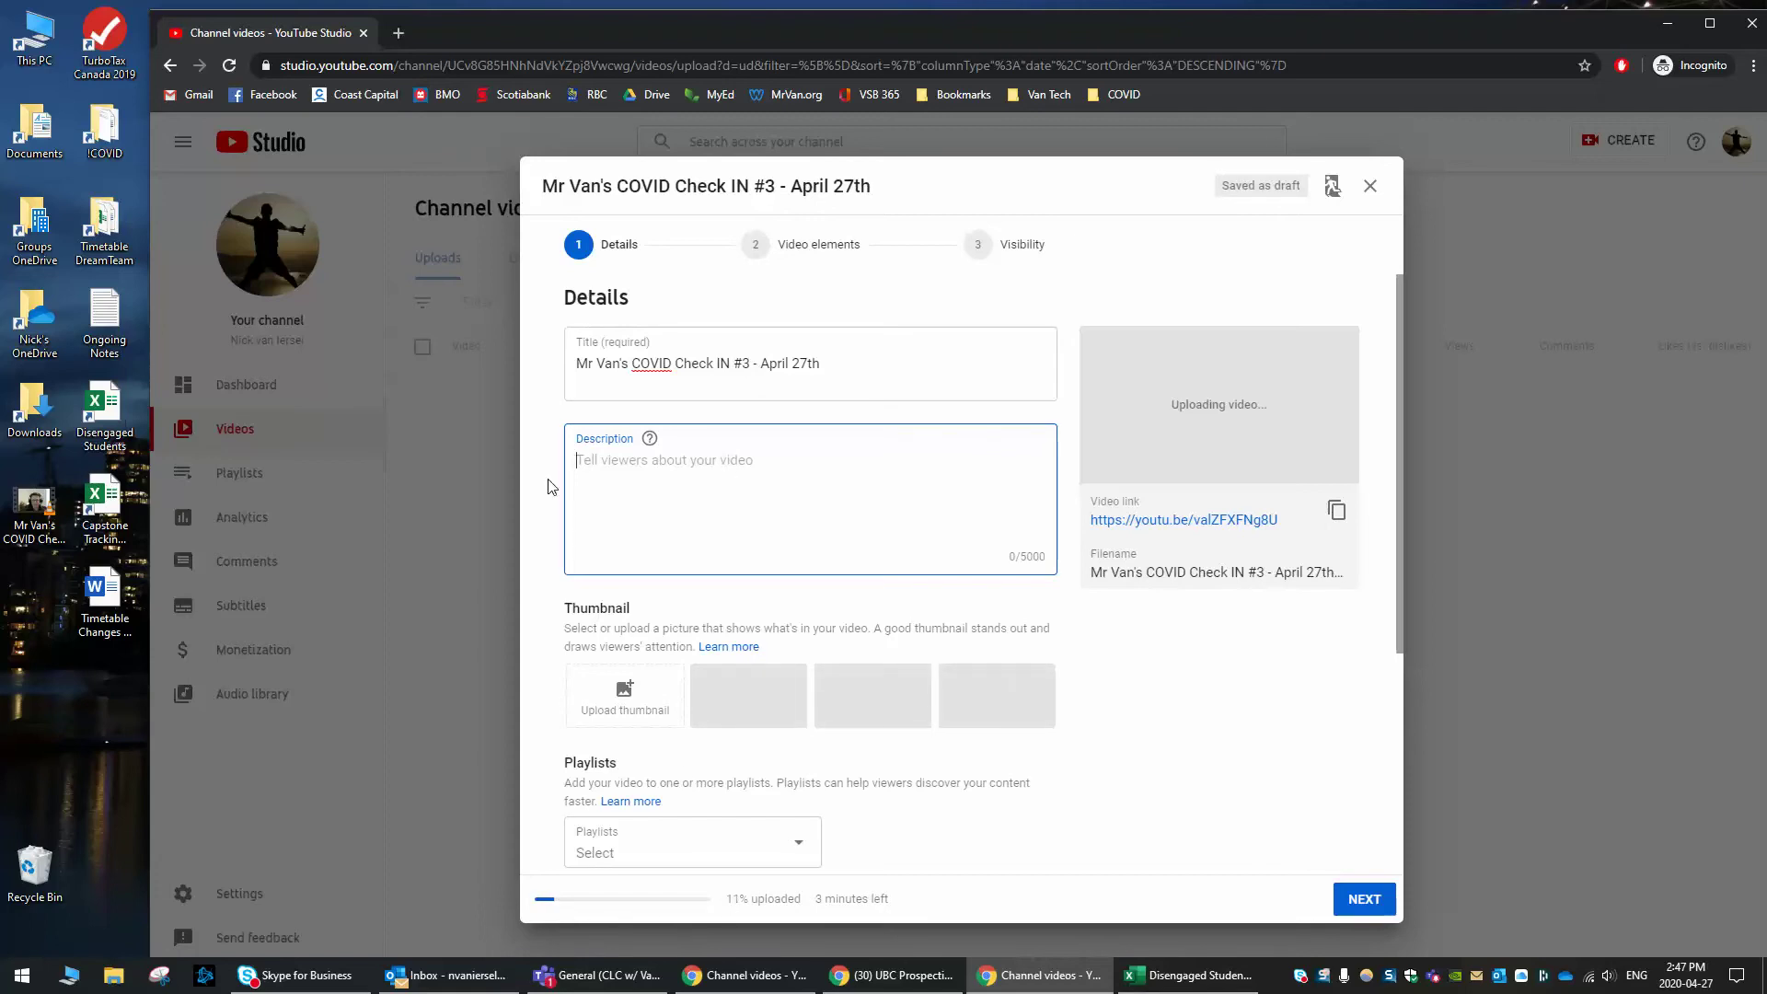
type("V")
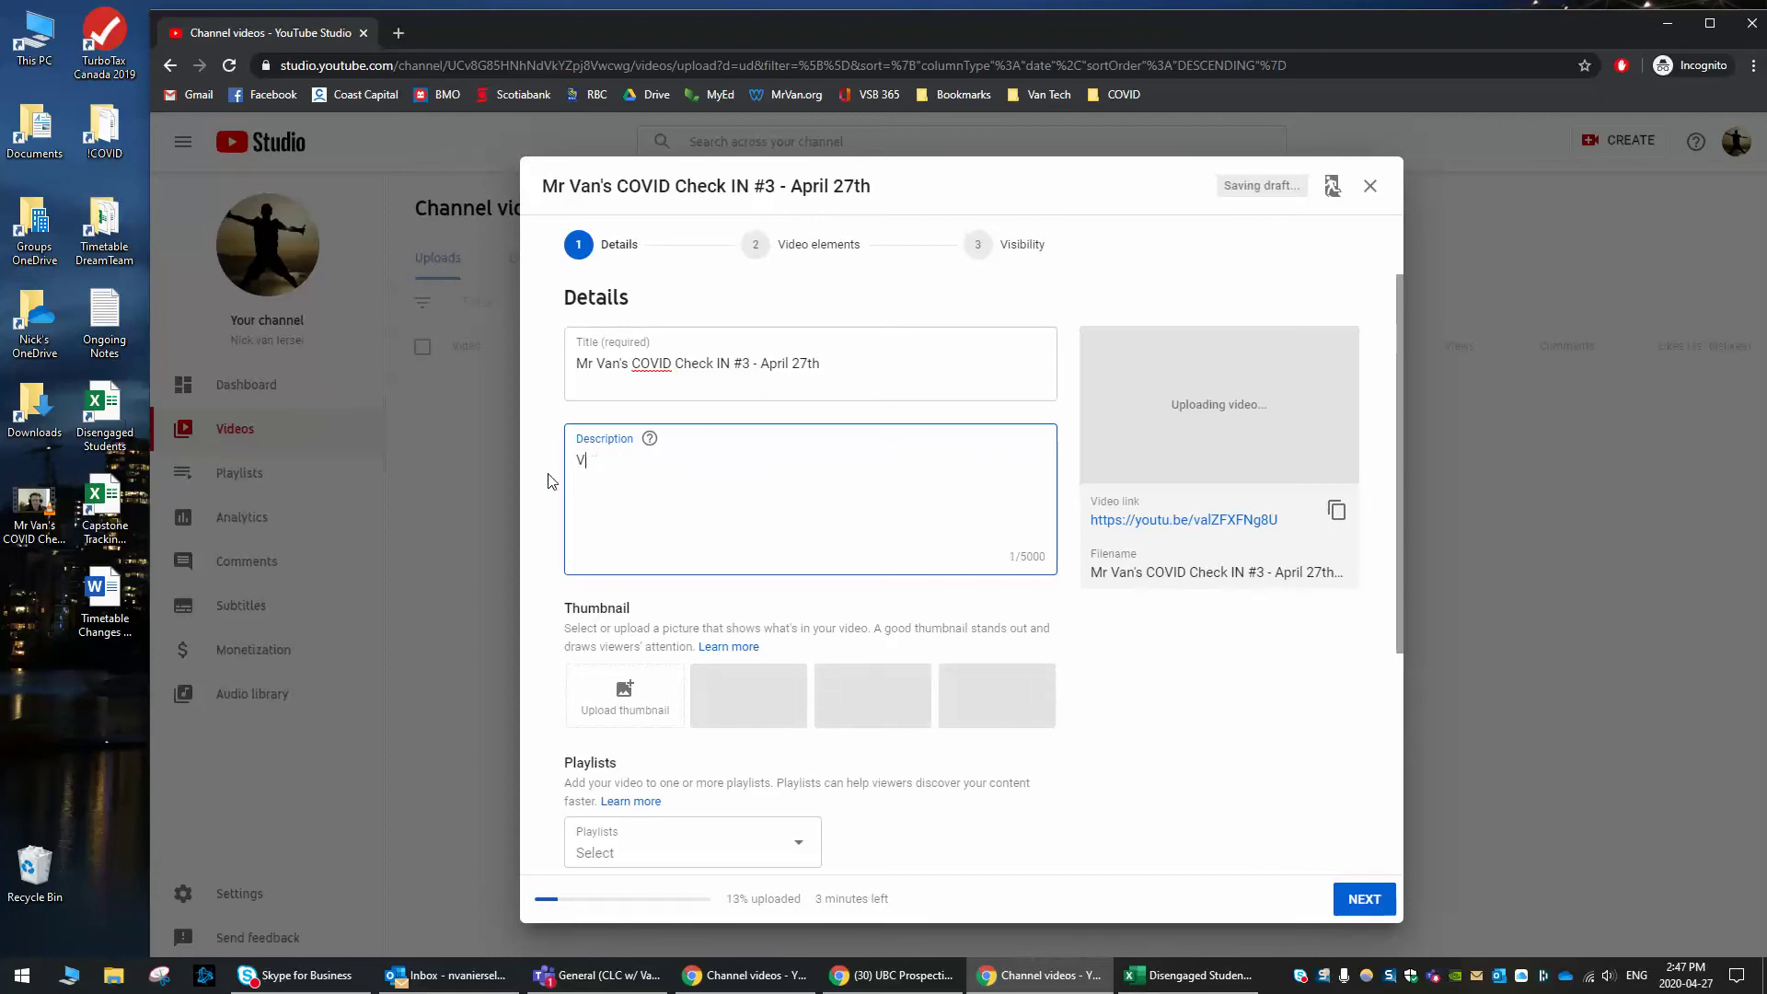
type("ideo to share with grade 11s.")
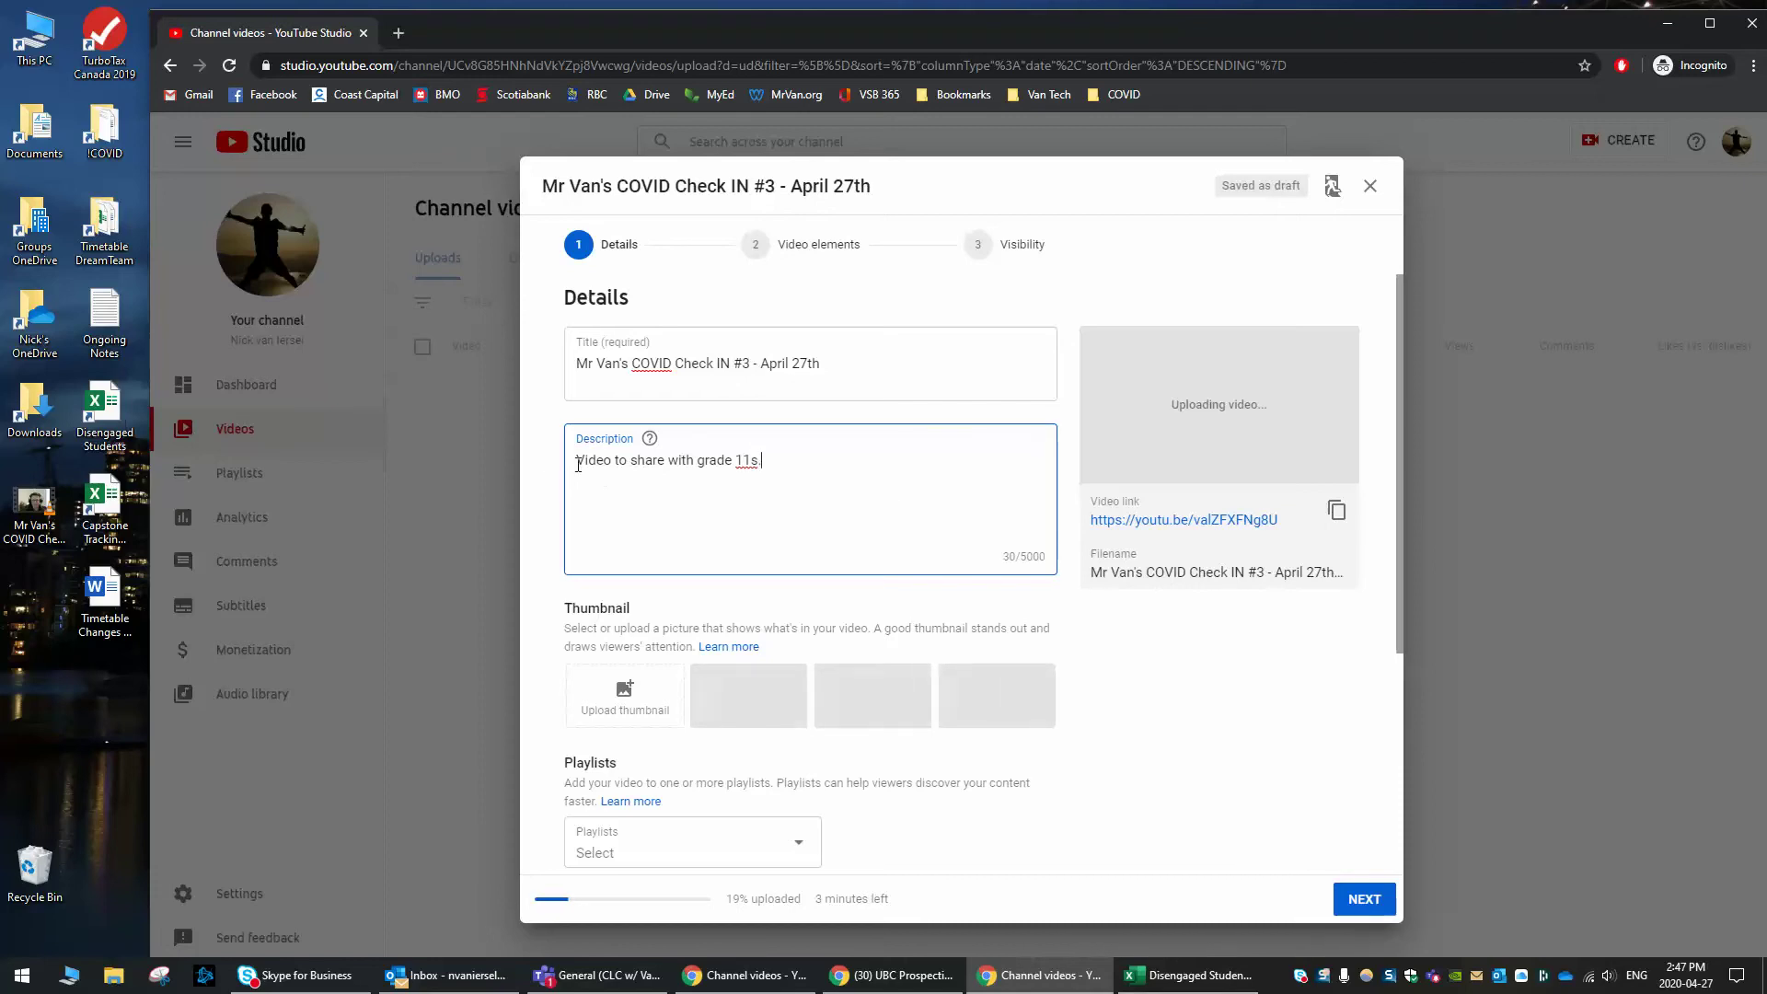
left_click(577, 460)
type("COVID update")
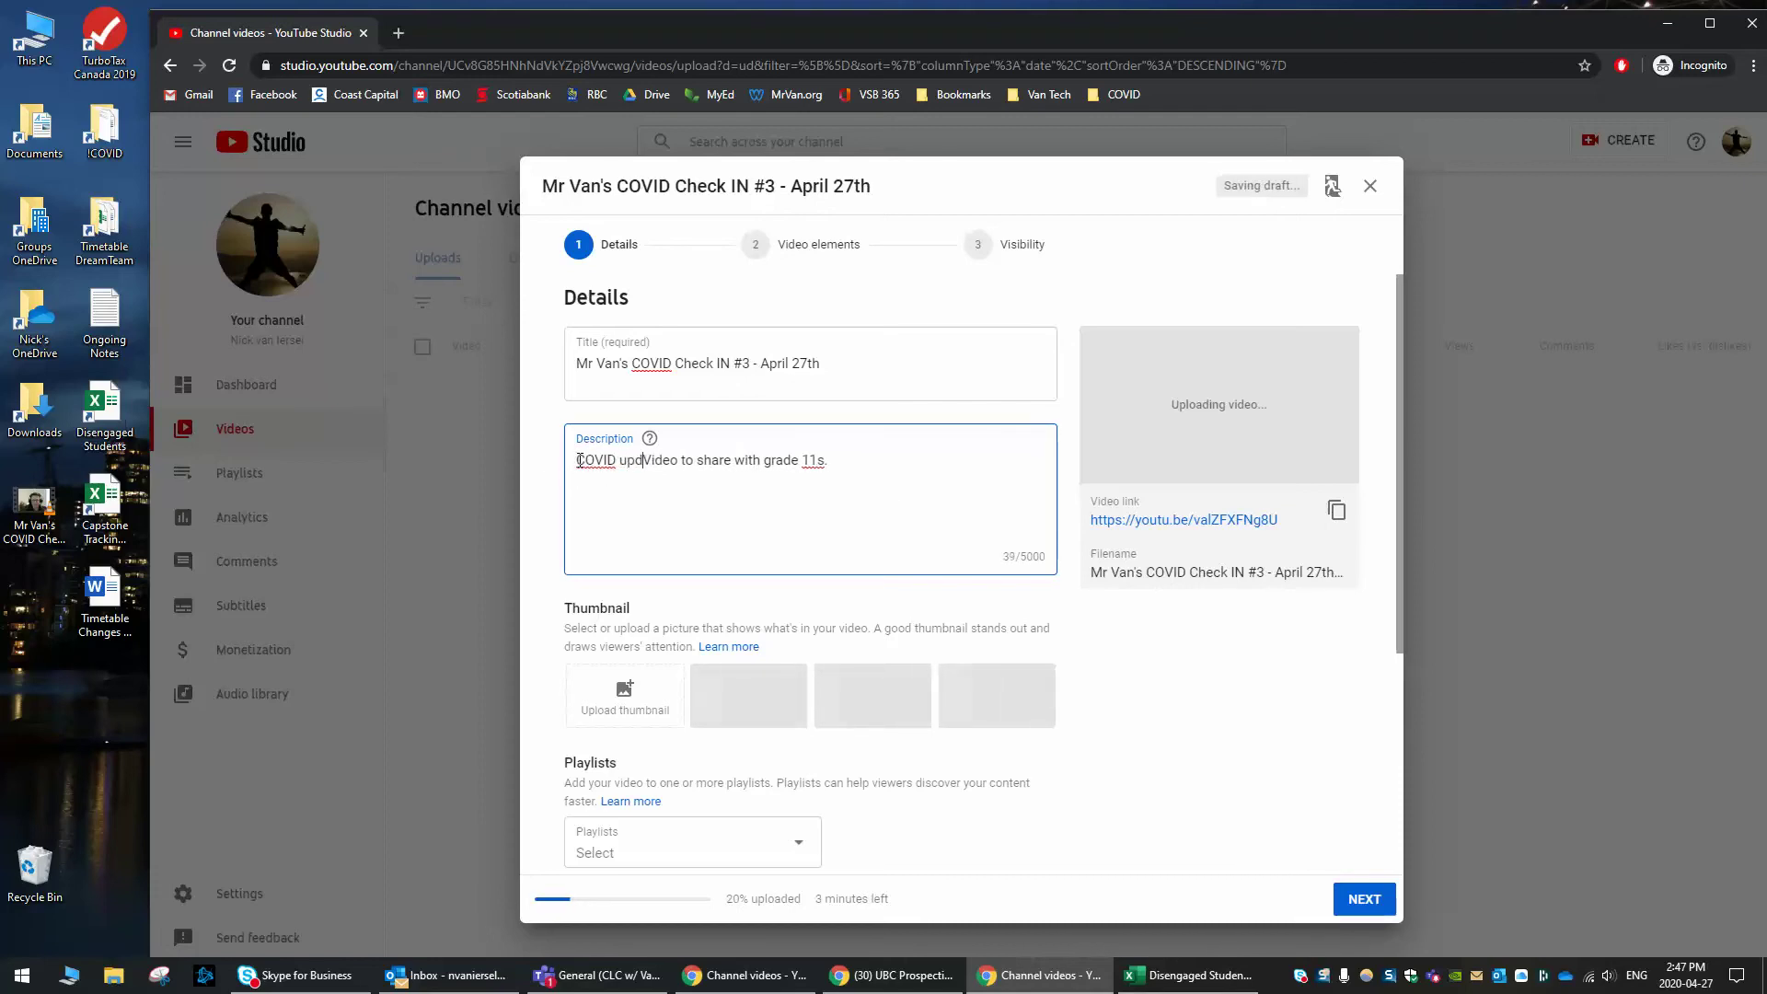
key("Delete")
type("v")
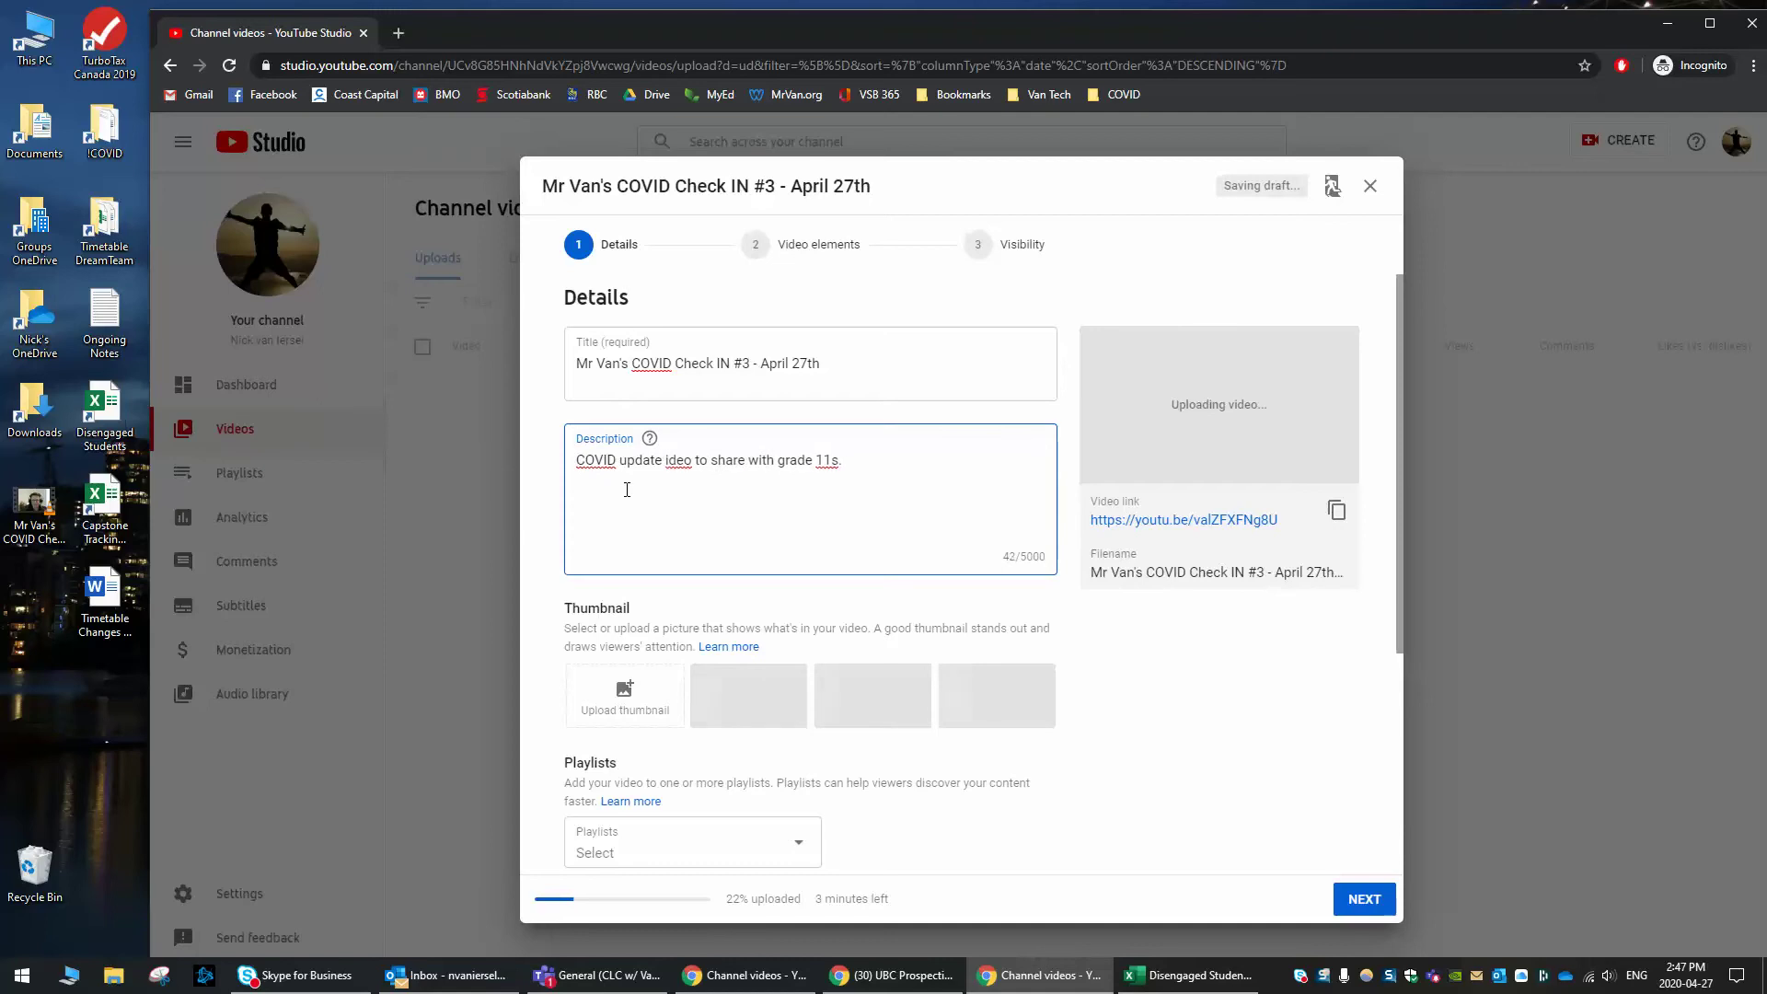
left_click(914, 463)
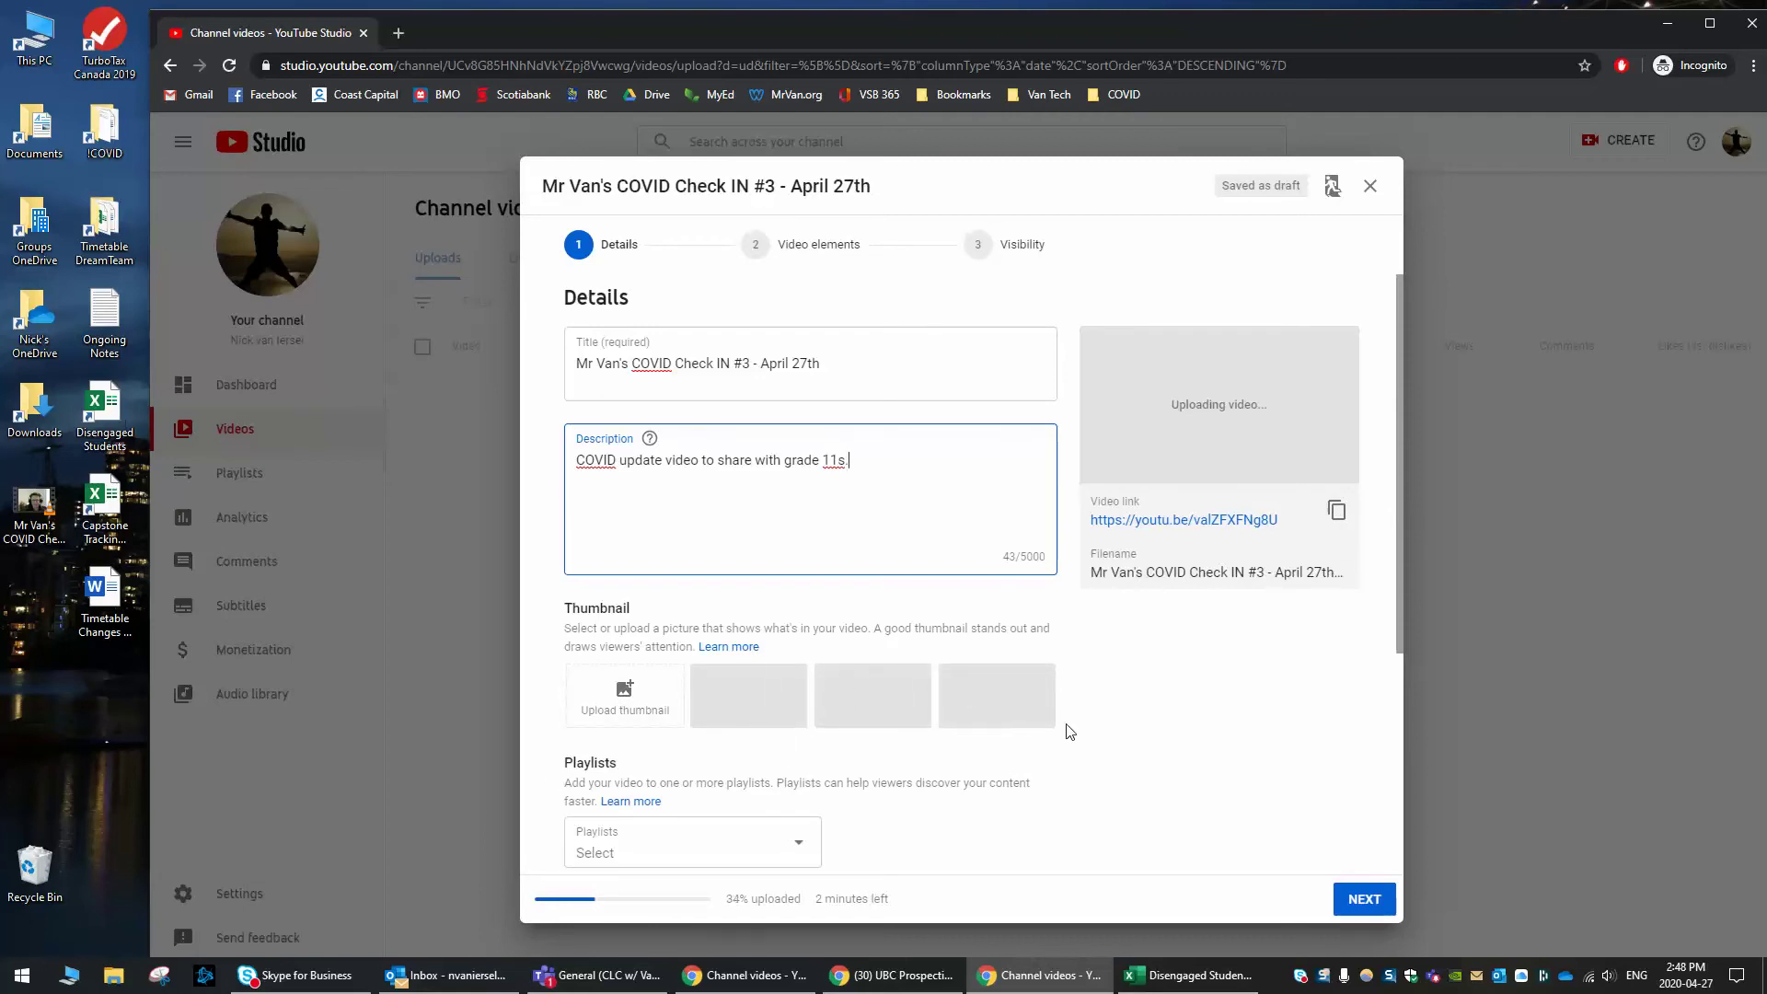
Step: Mark the video as made for kids and proceed to the visibility settings without adding video elements
scroll(1078, 686, "down", 4)
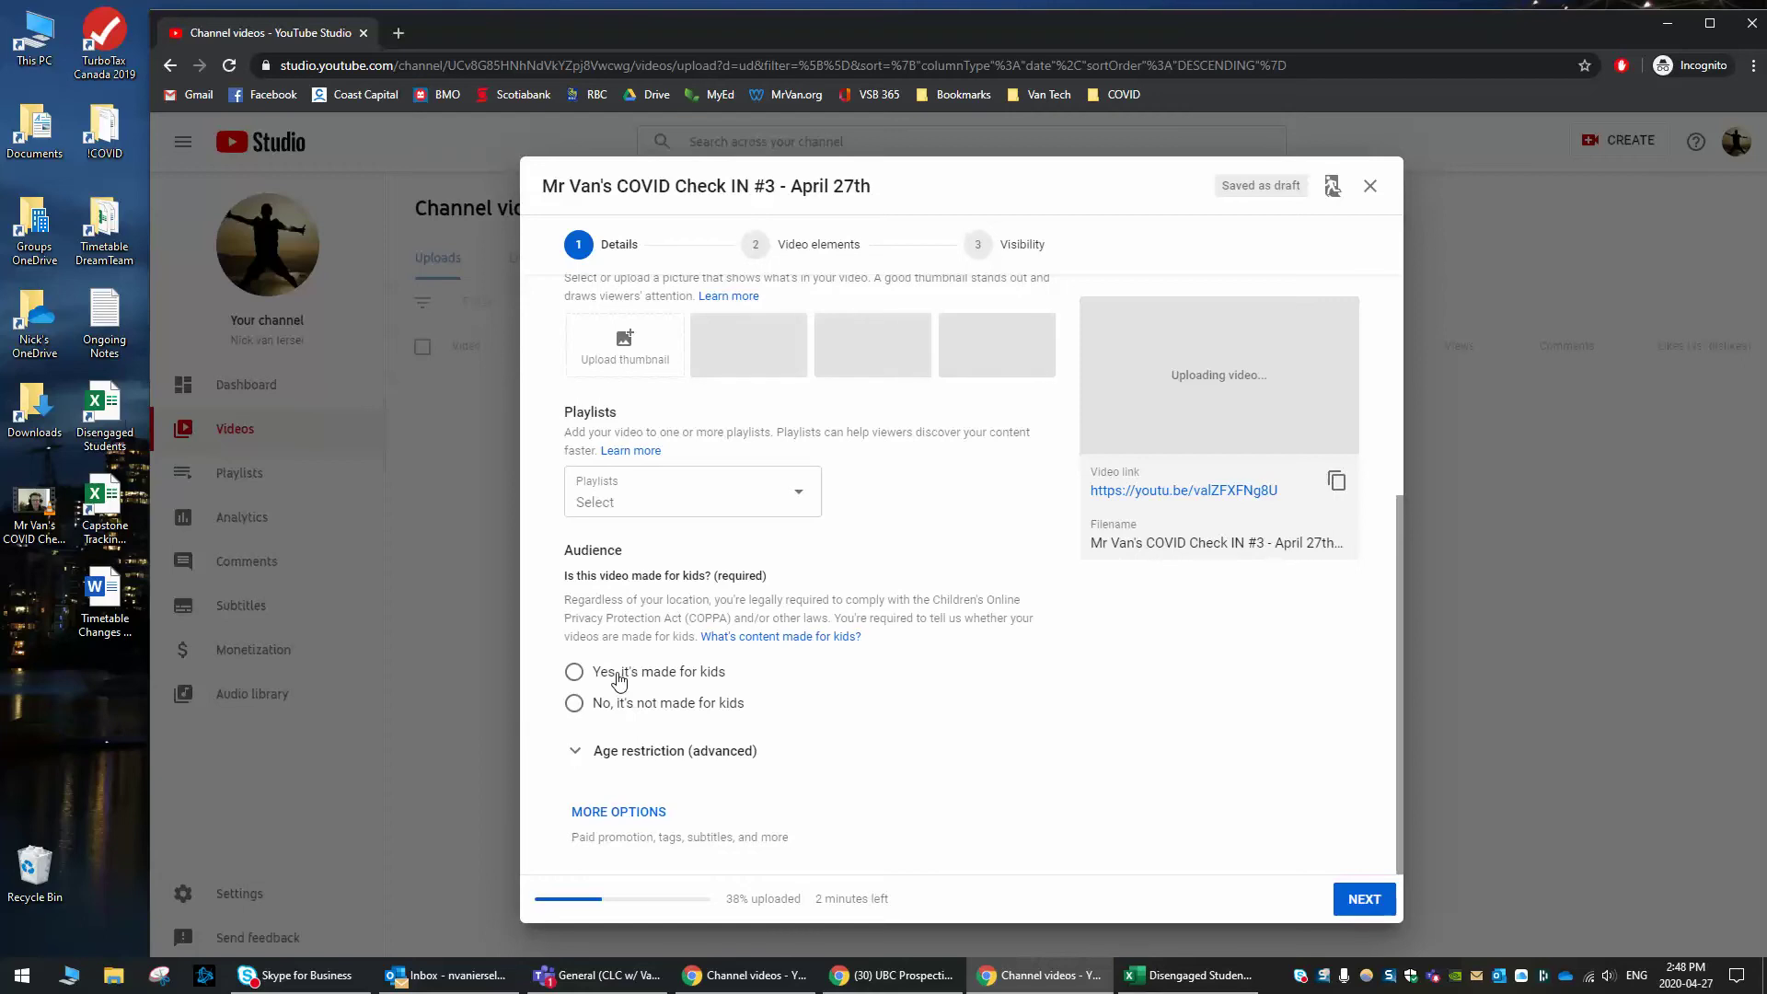
left_click(619, 679)
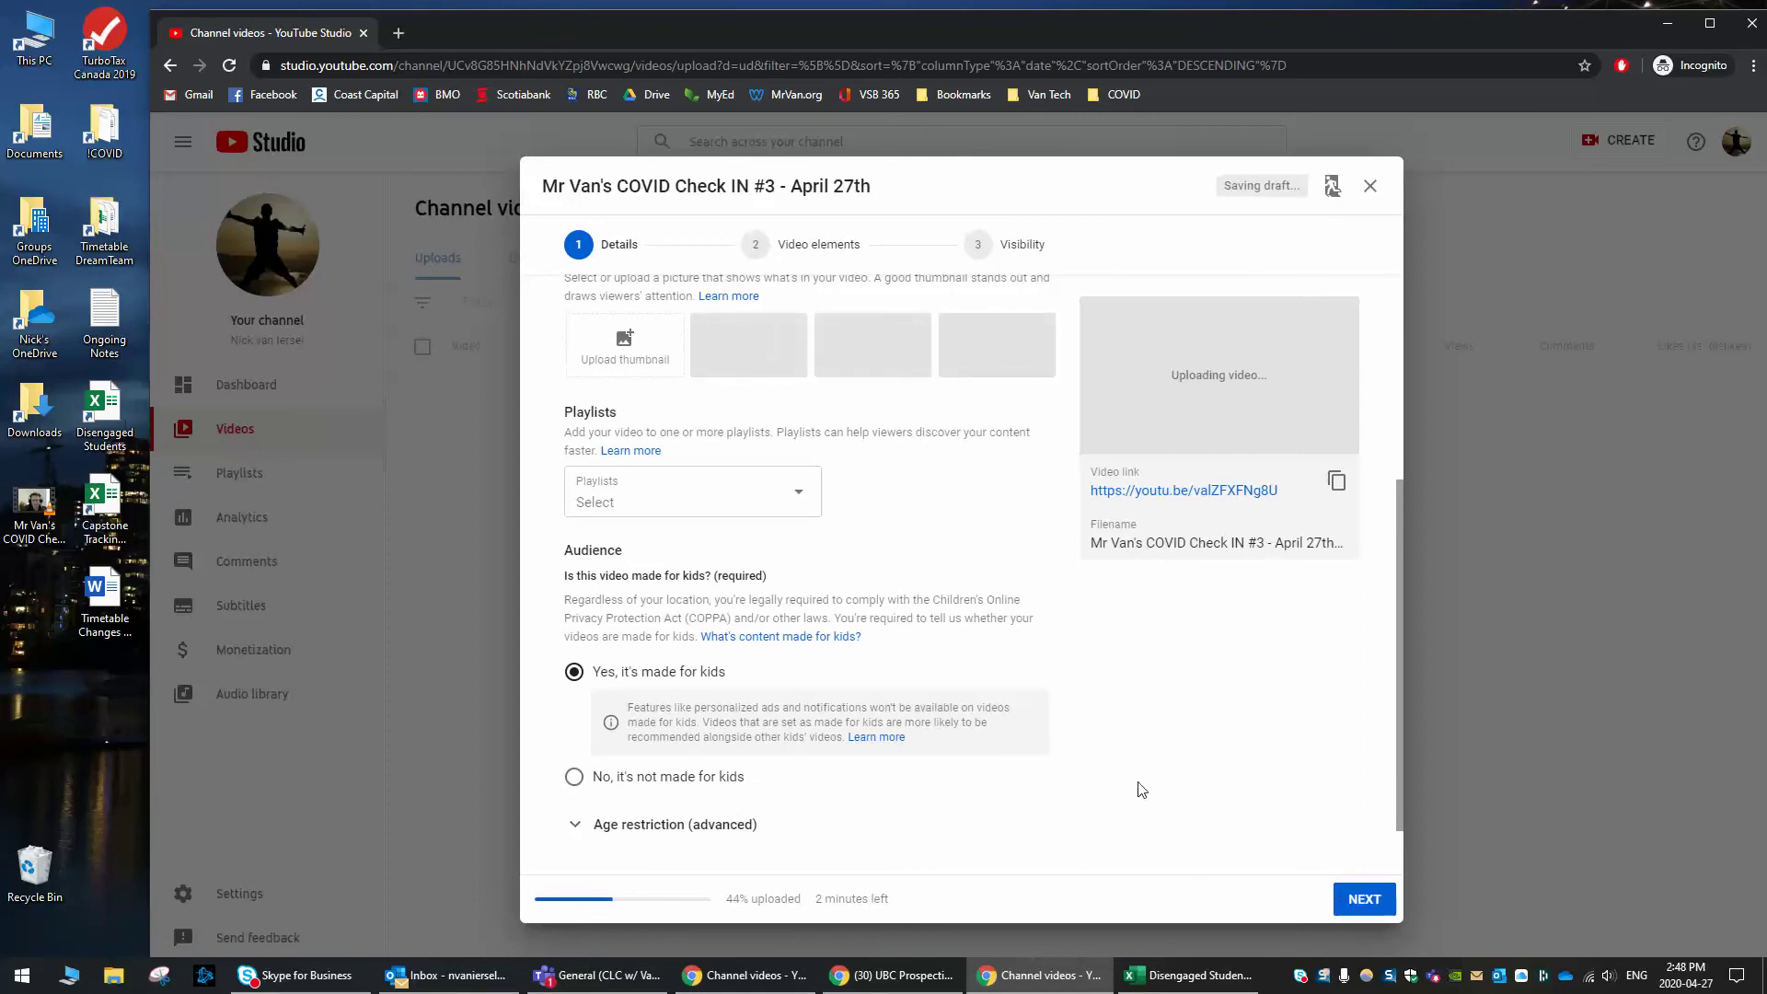
scroll(1156, 789, "up", 5)
scroll(1156, 789, "down", 6)
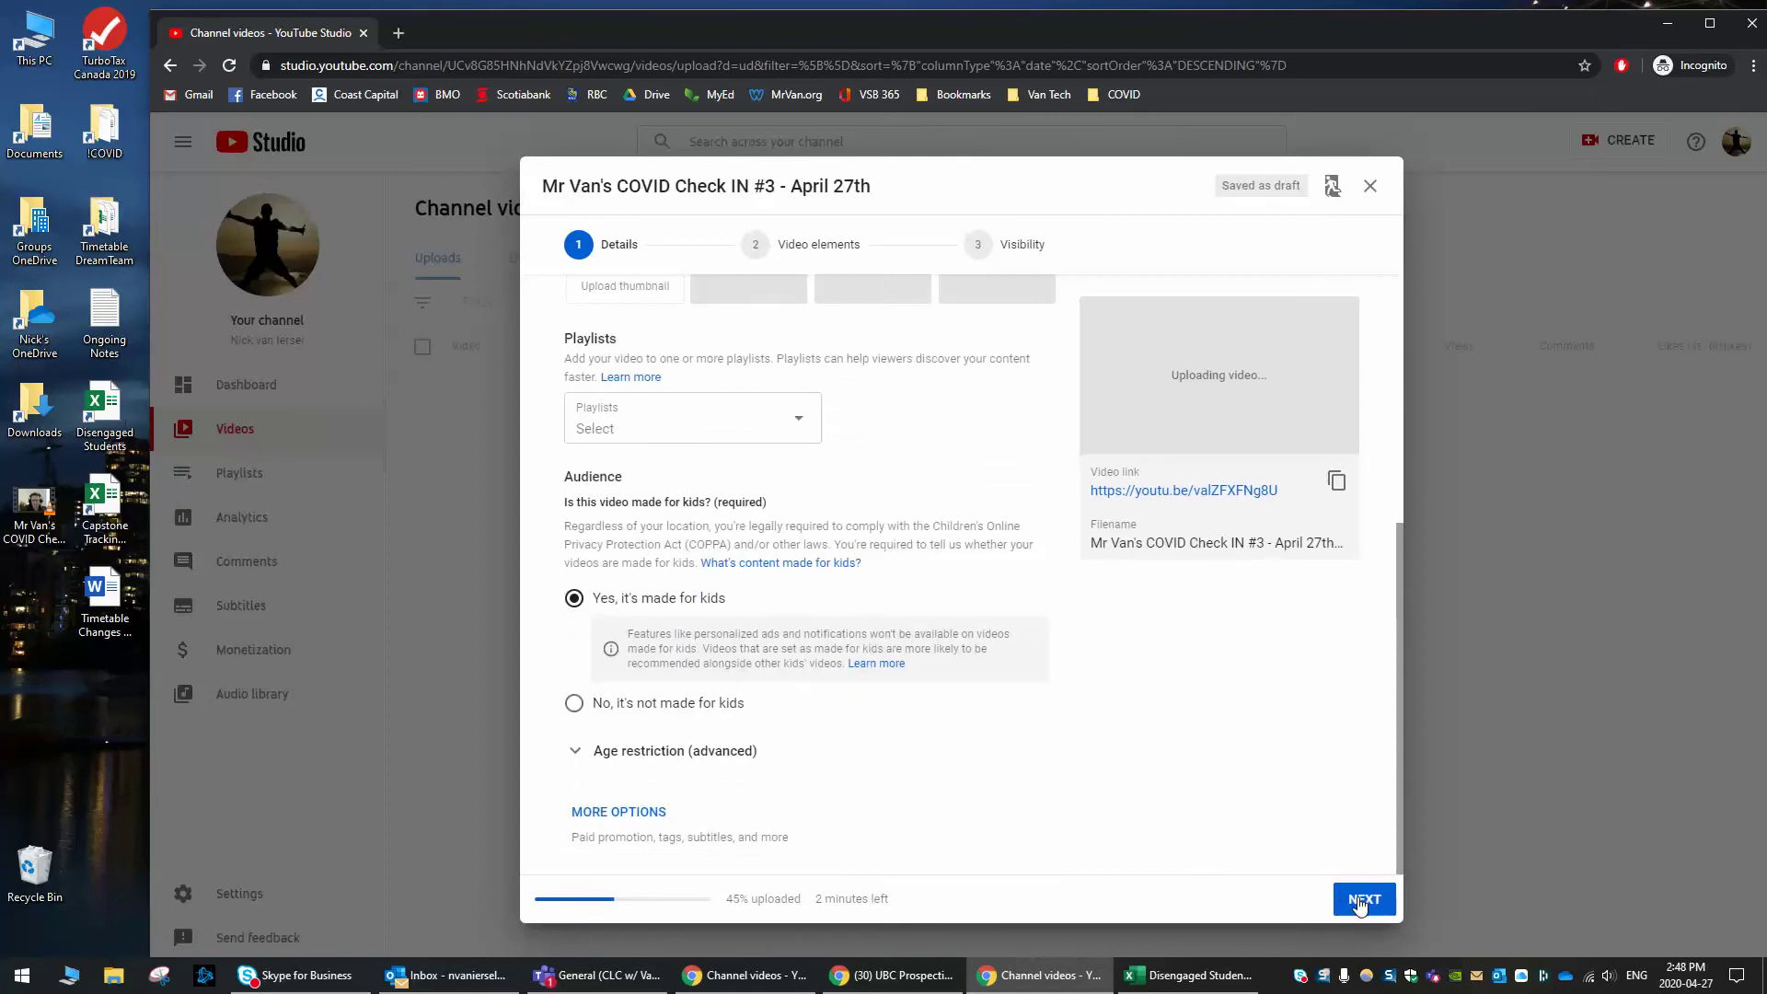
scroll(1068, 815, "up", 5)
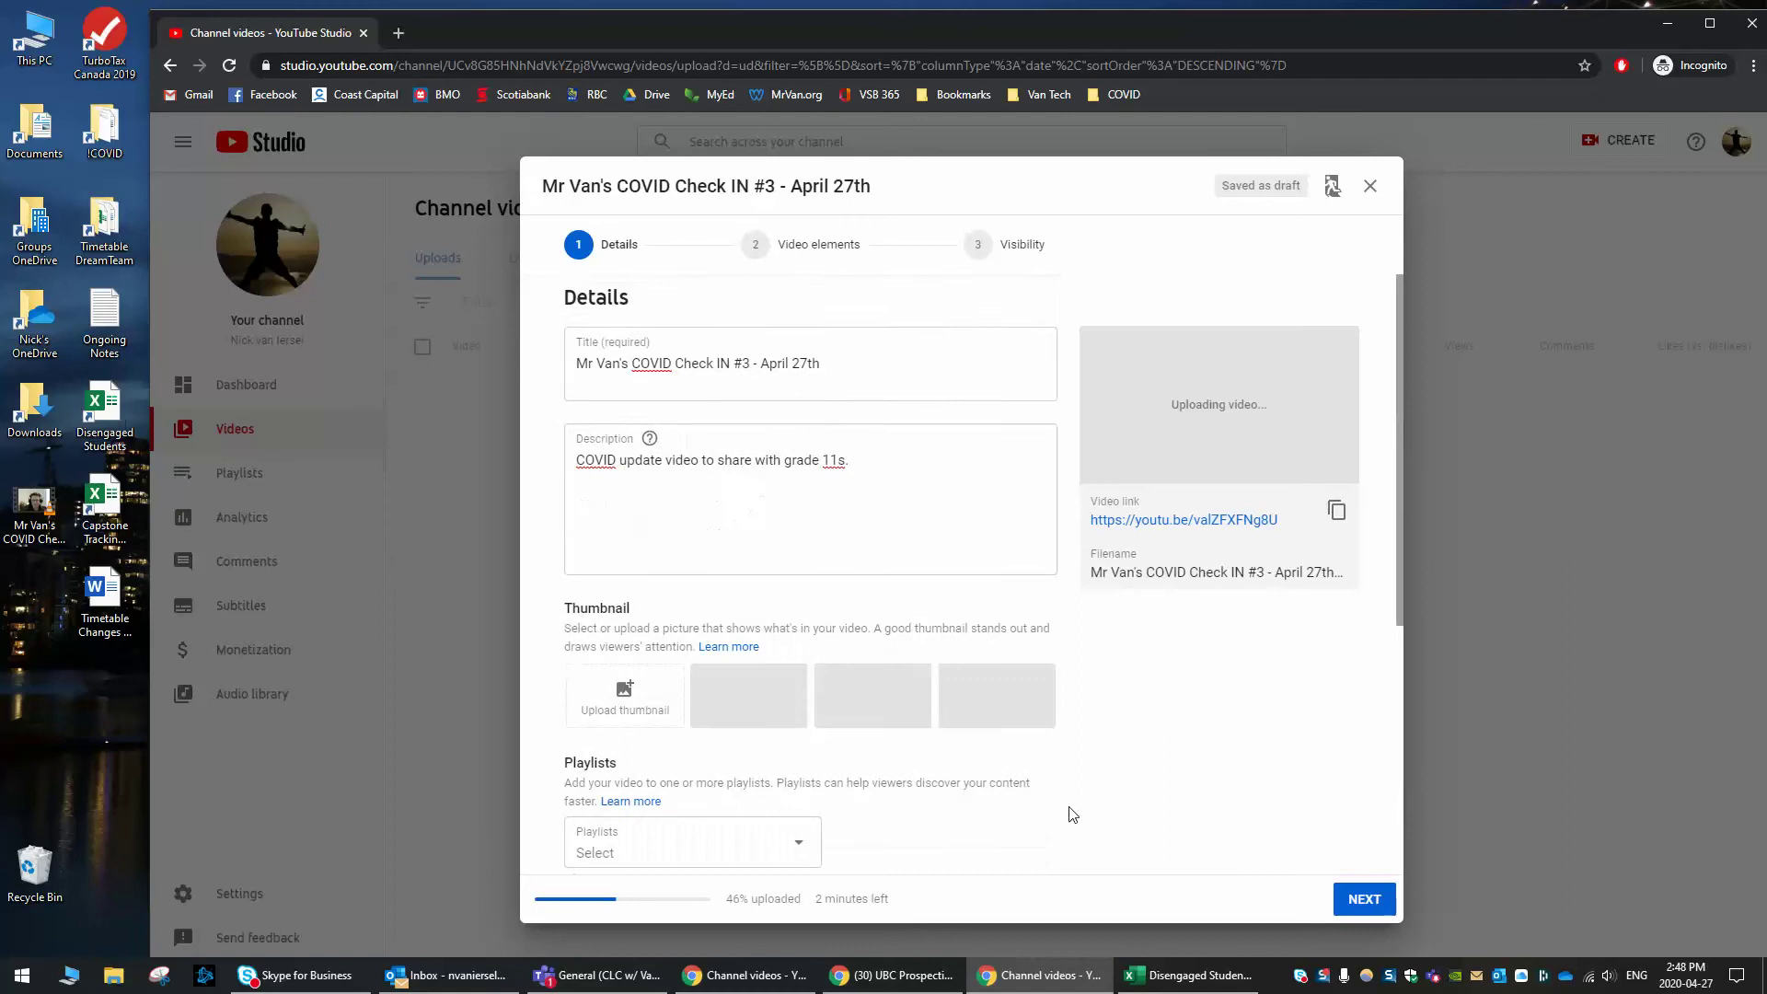
left_click(1349, 906)
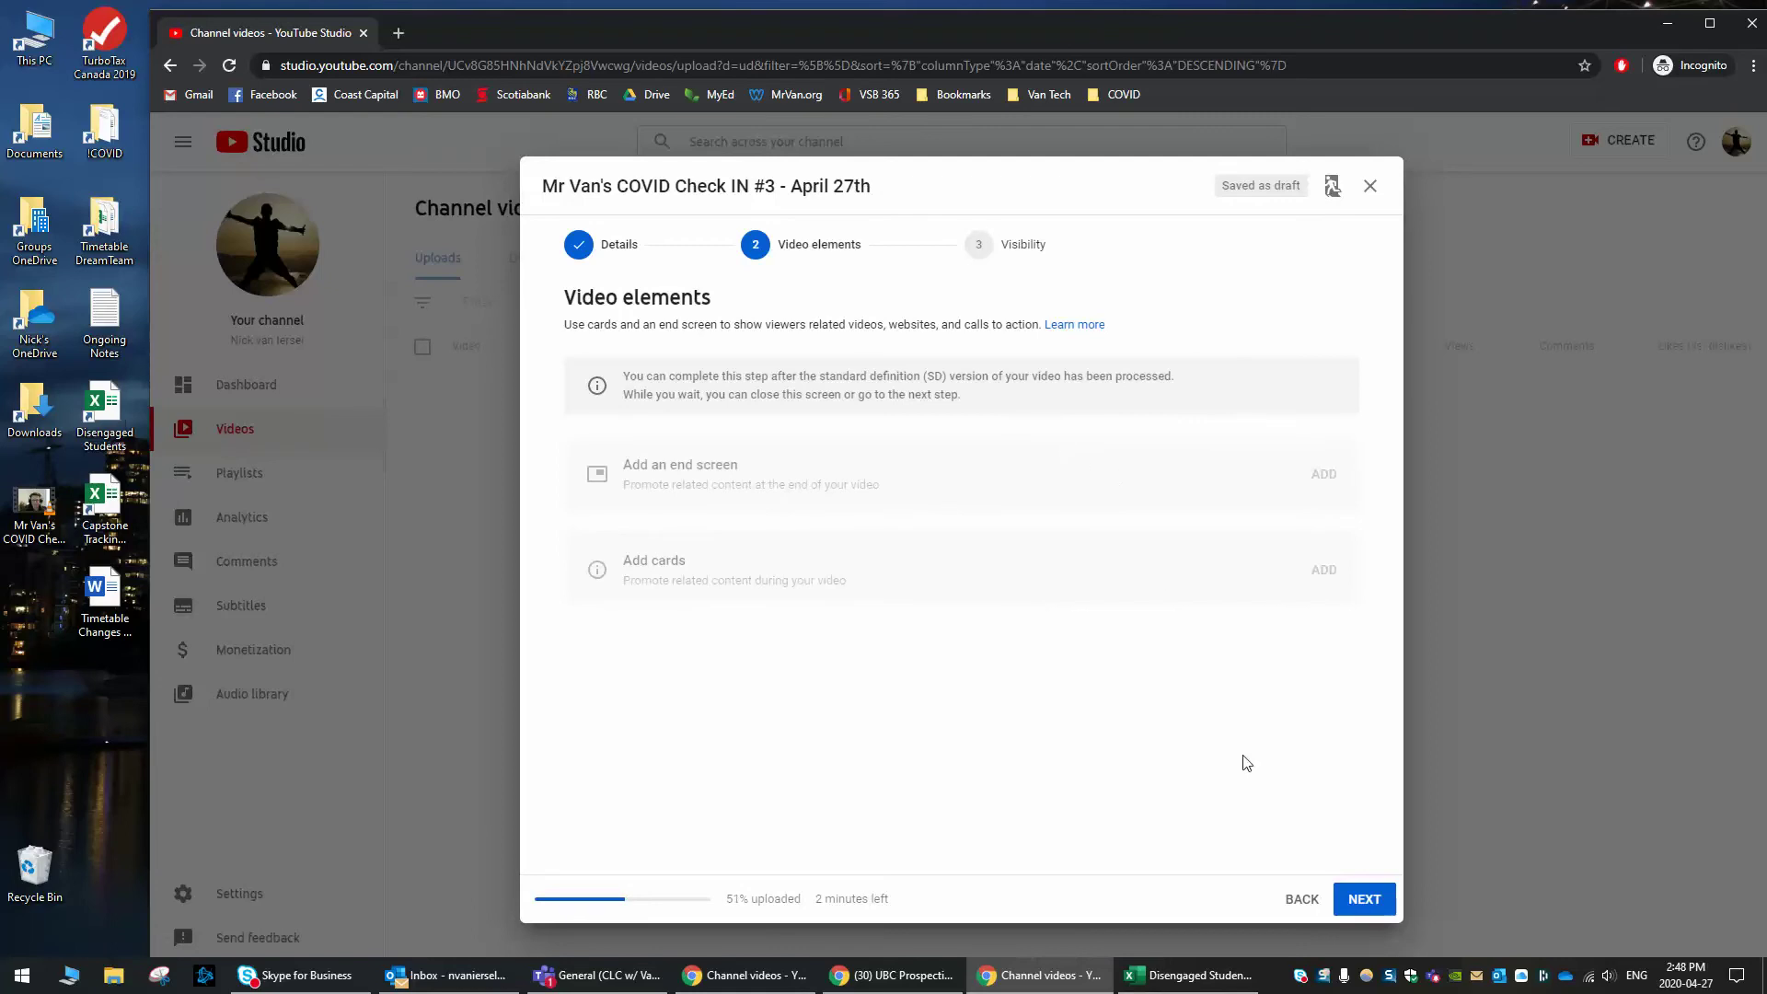
left_click(1372, 904)
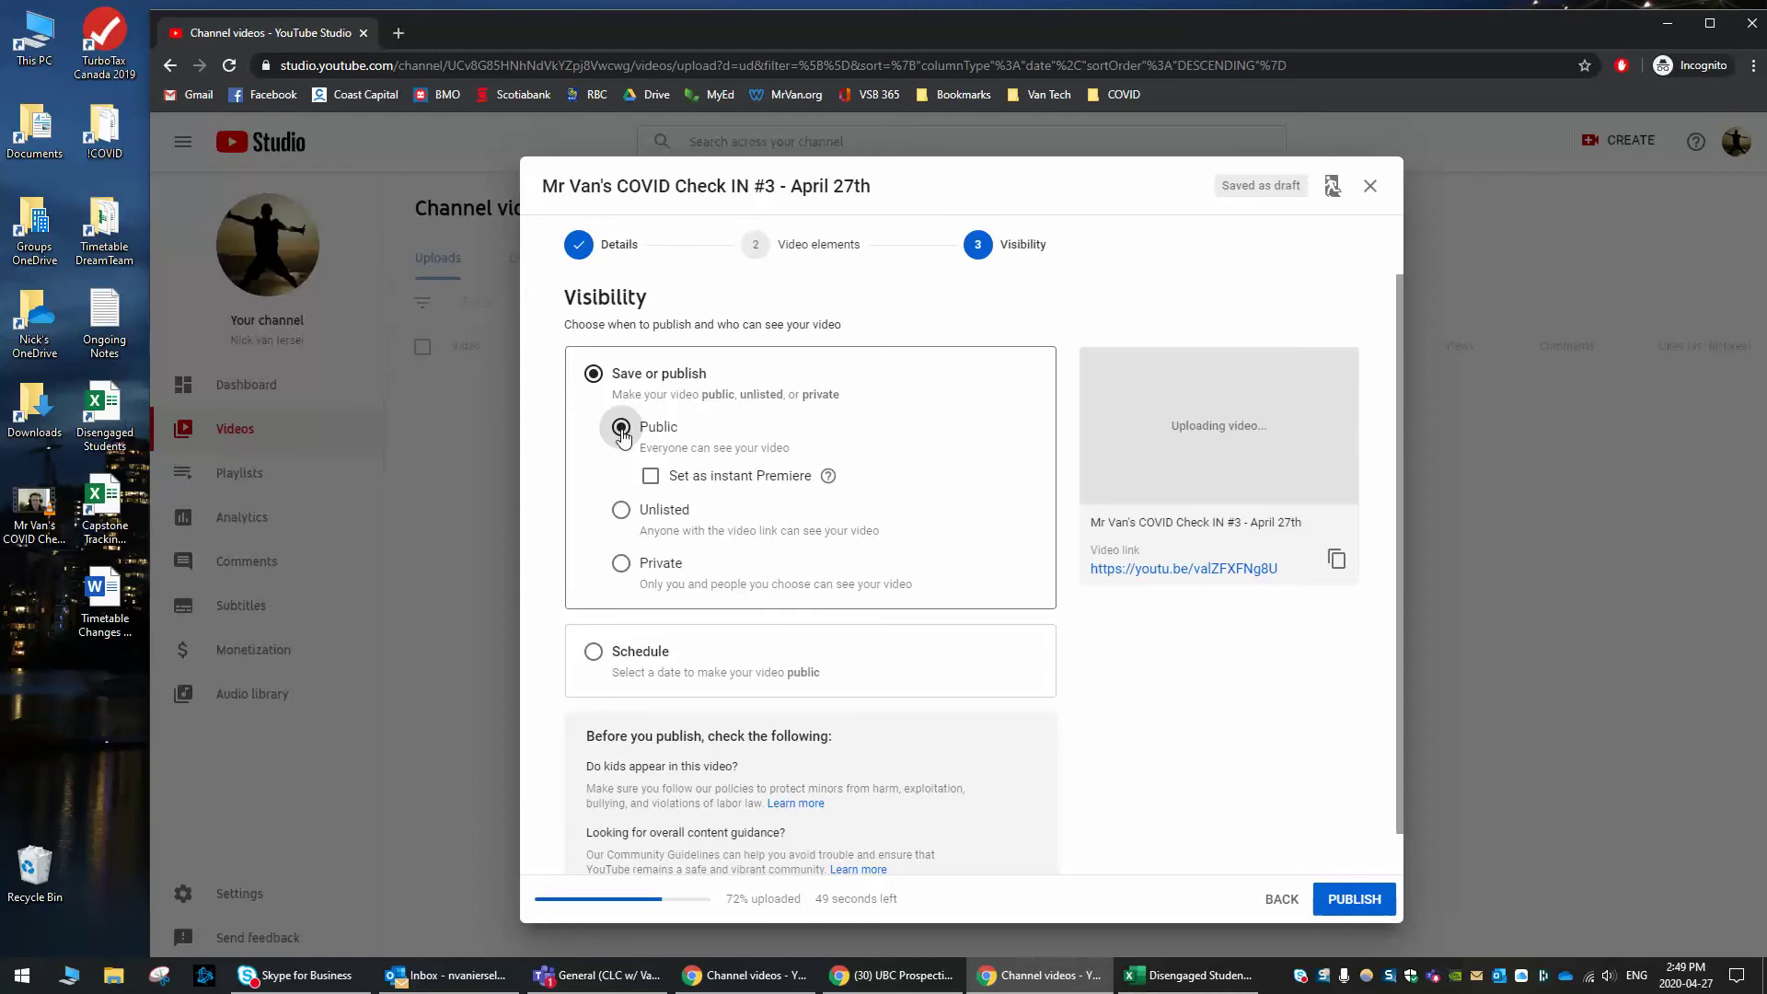
Step: Set the video's visibility to Public, publish it and dismiss the processing notice
left_click(622, 514)
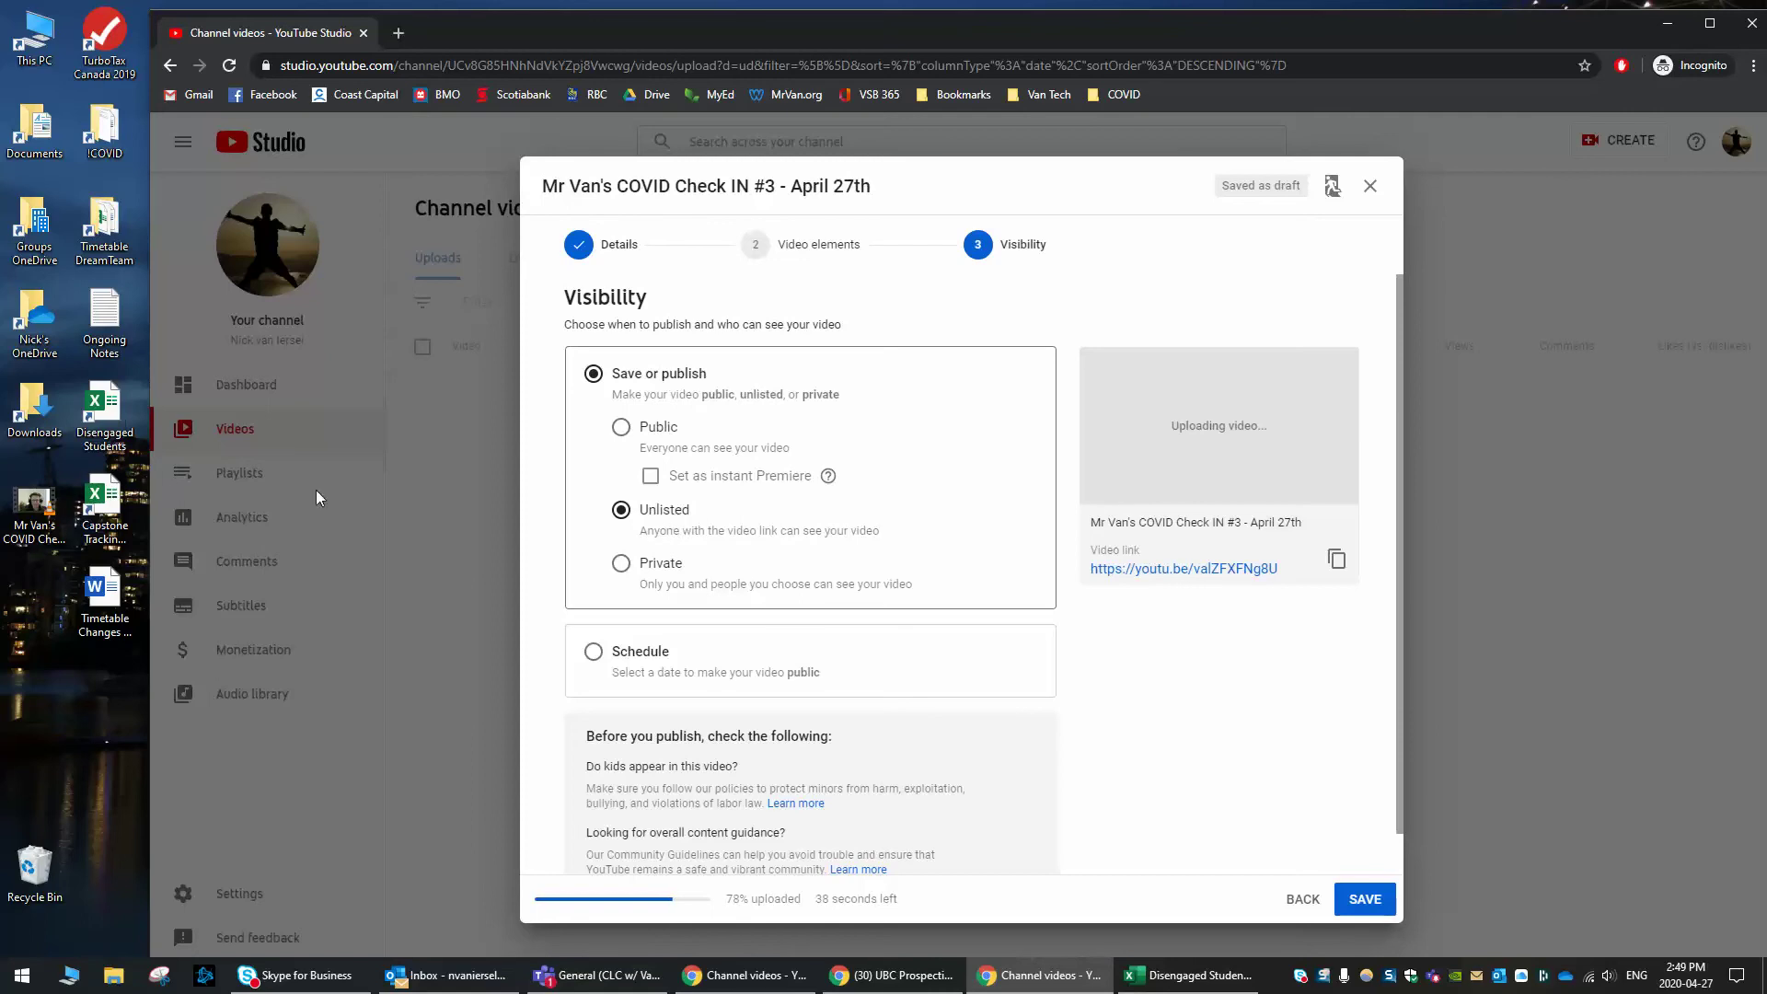
left_click(619, 429)
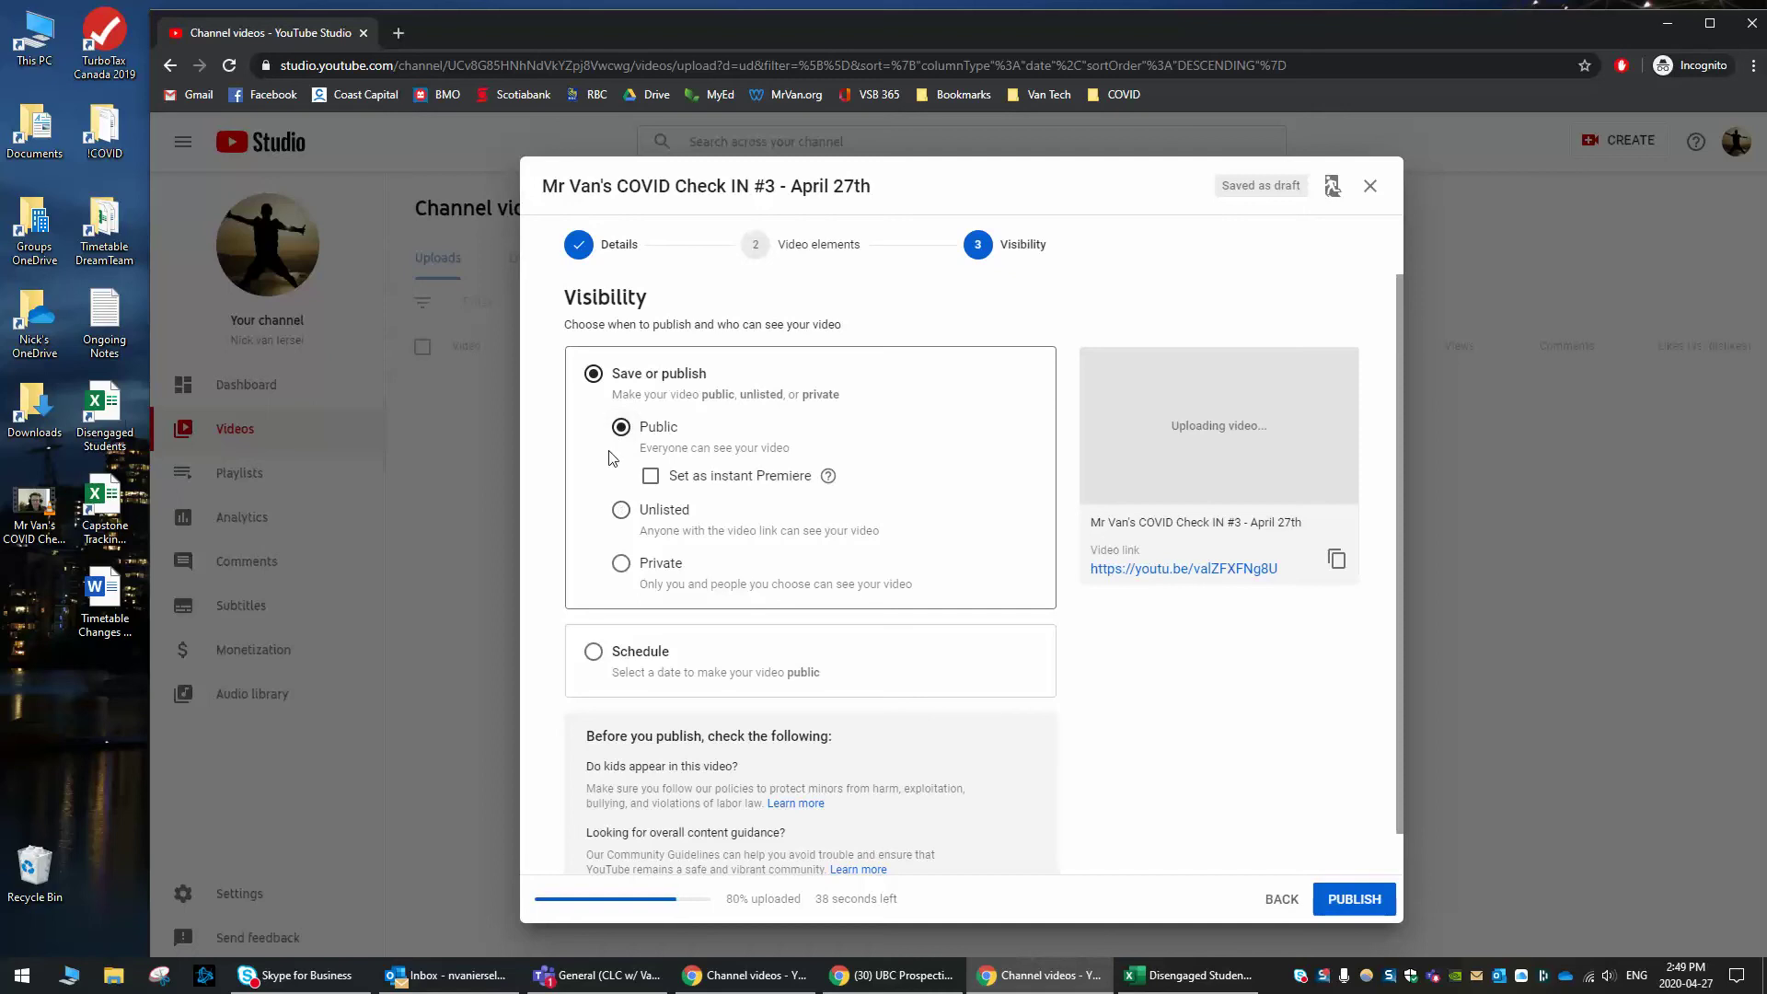
left_click(619, 511)
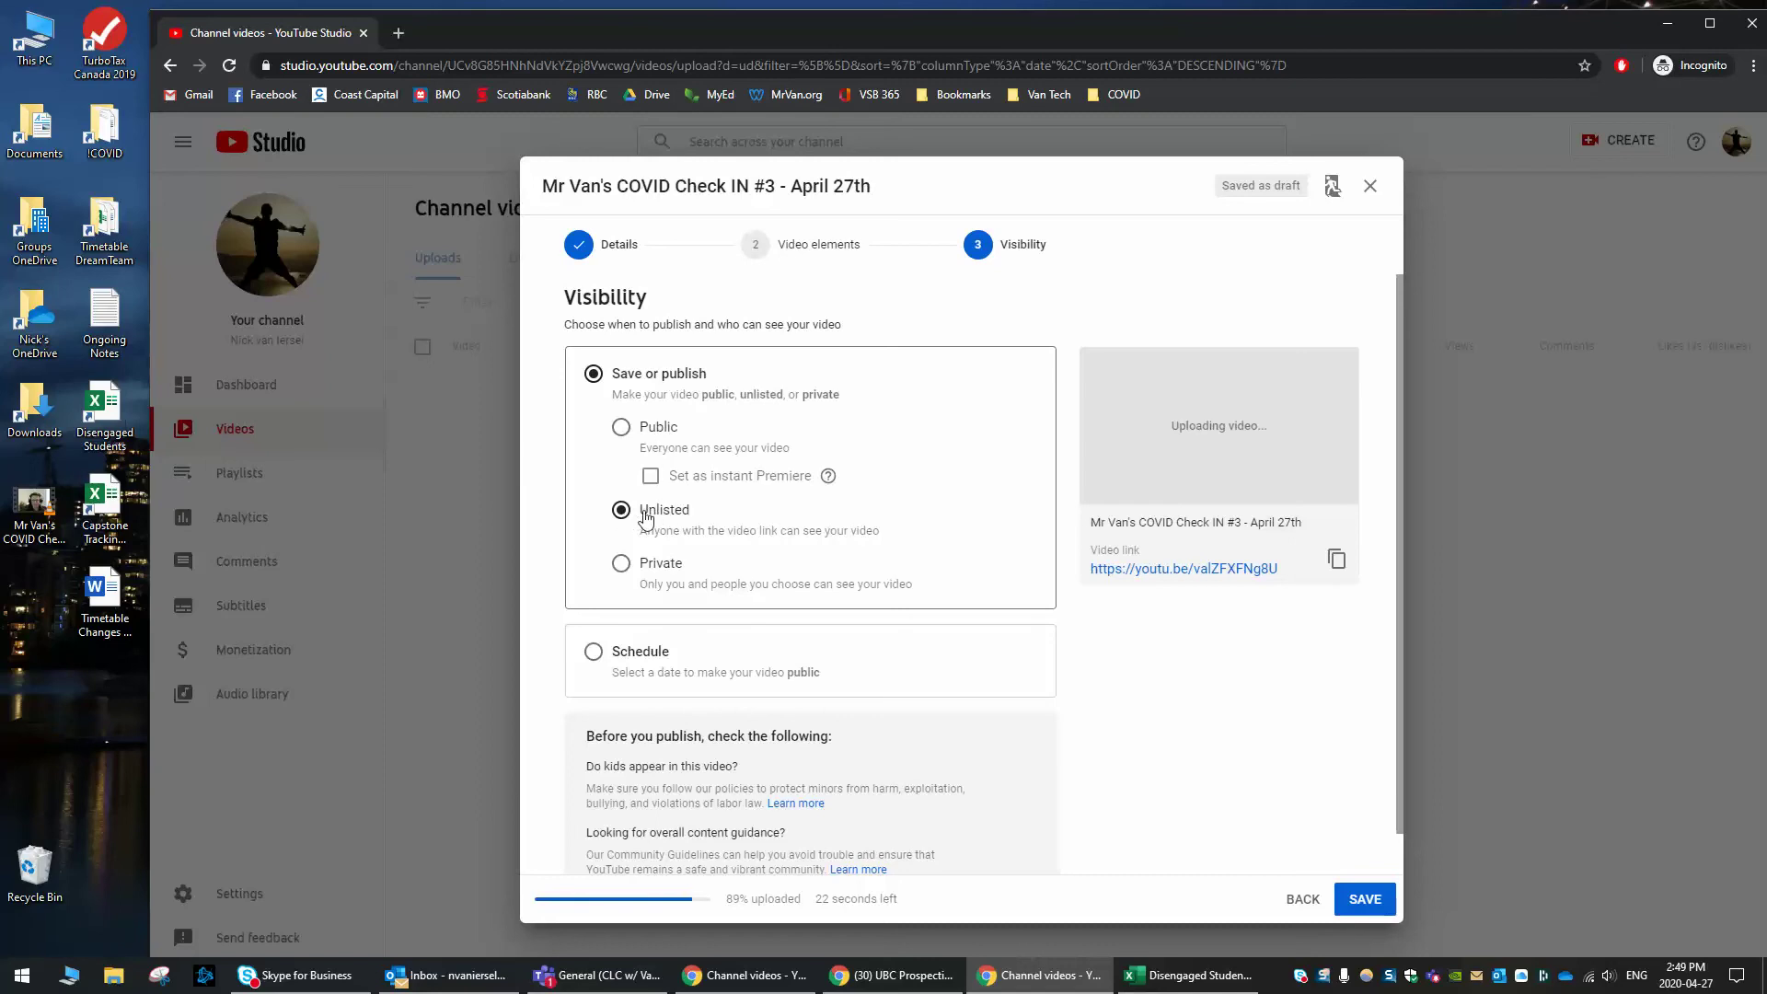
left_click(631, 429)
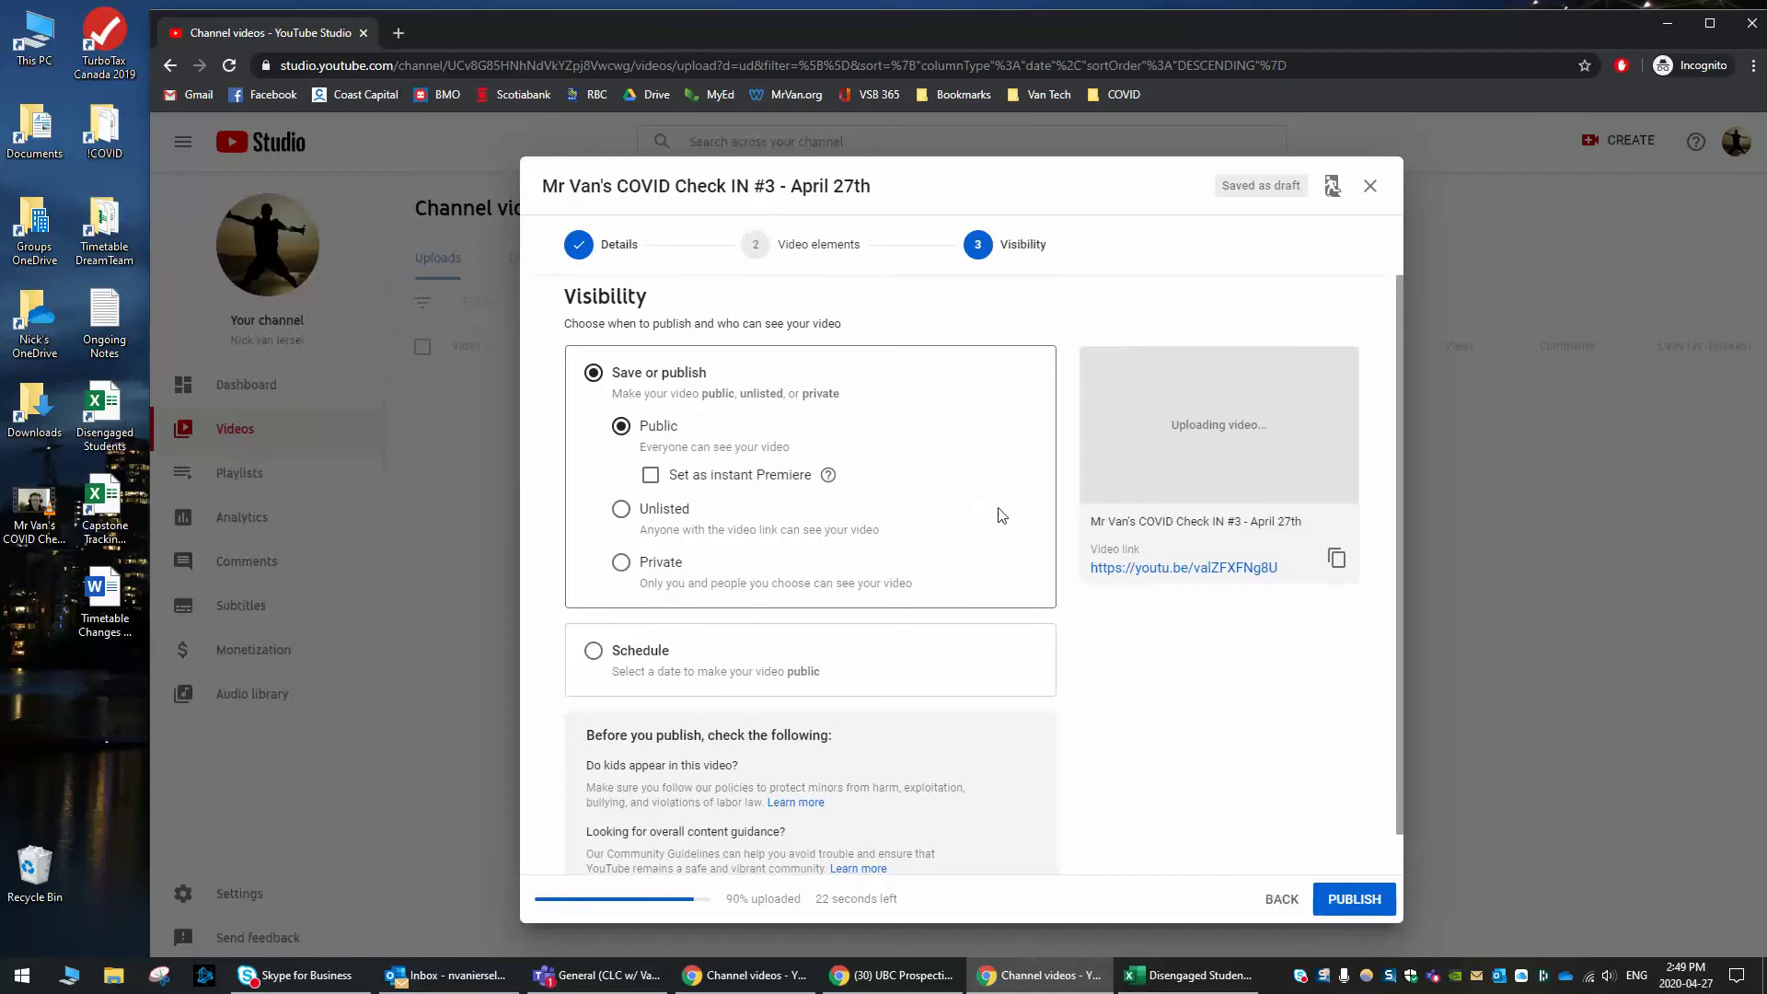
scroll(1006, 517, "down", 1)
left_click(1363, 898)
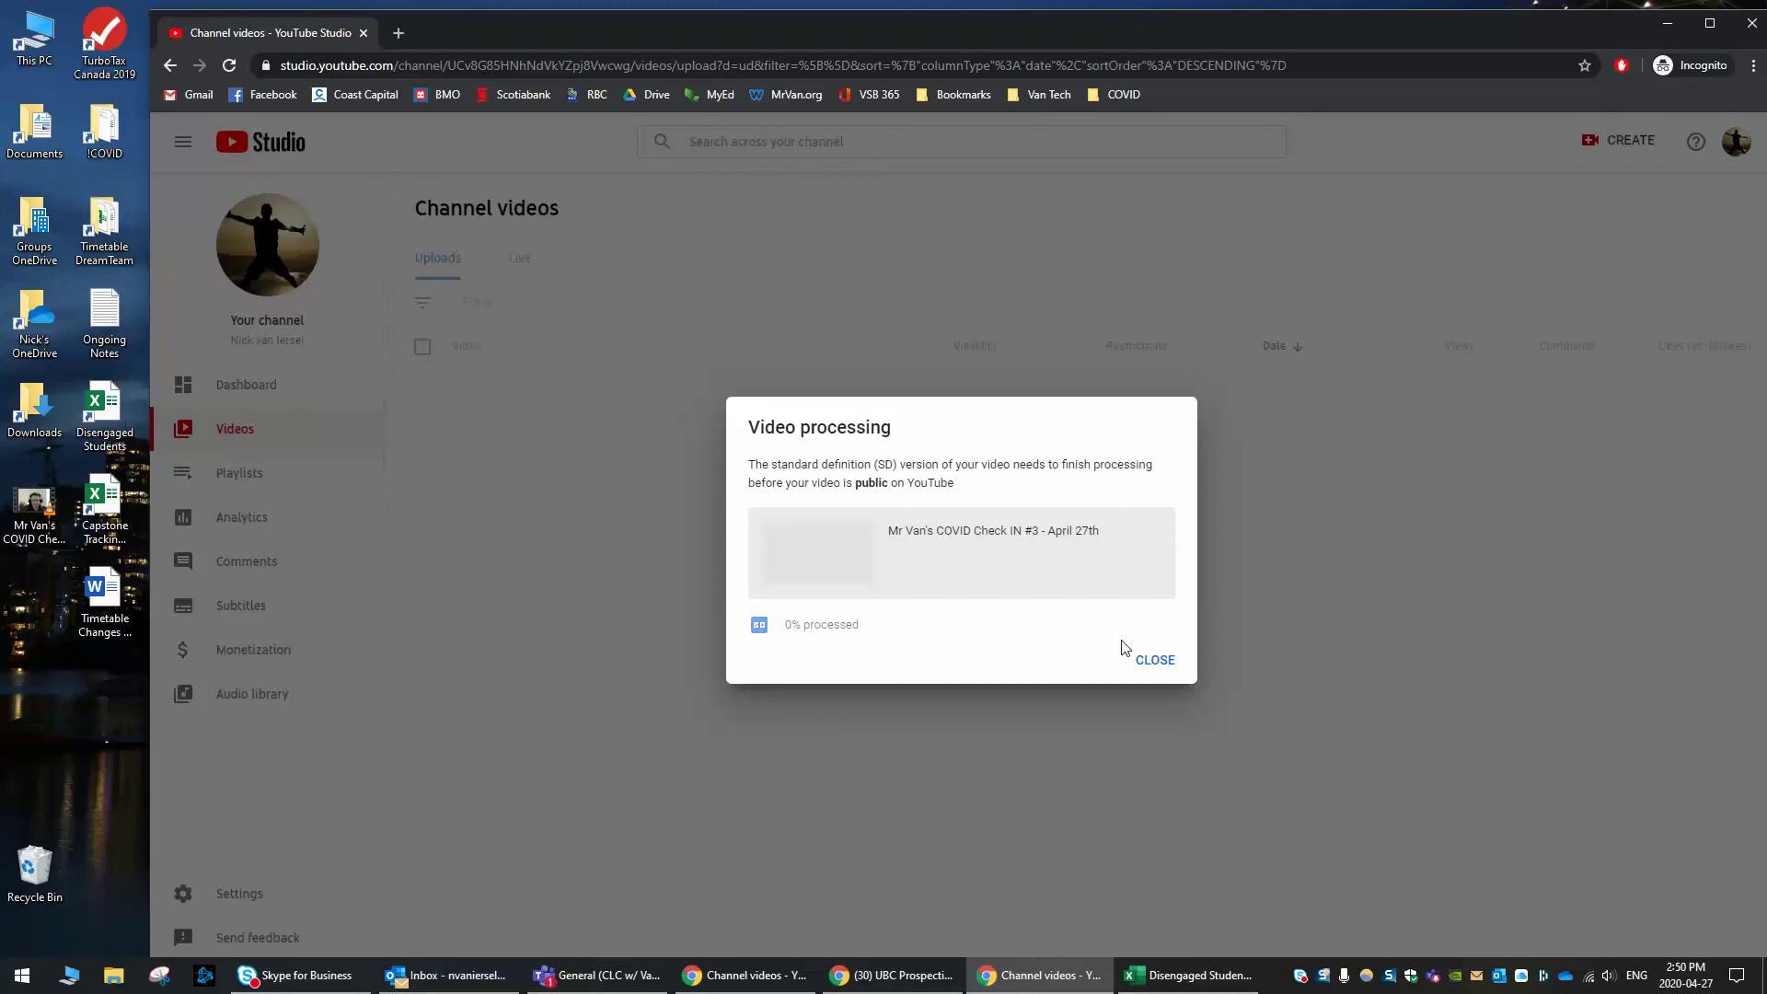
left_click(1161, 671)
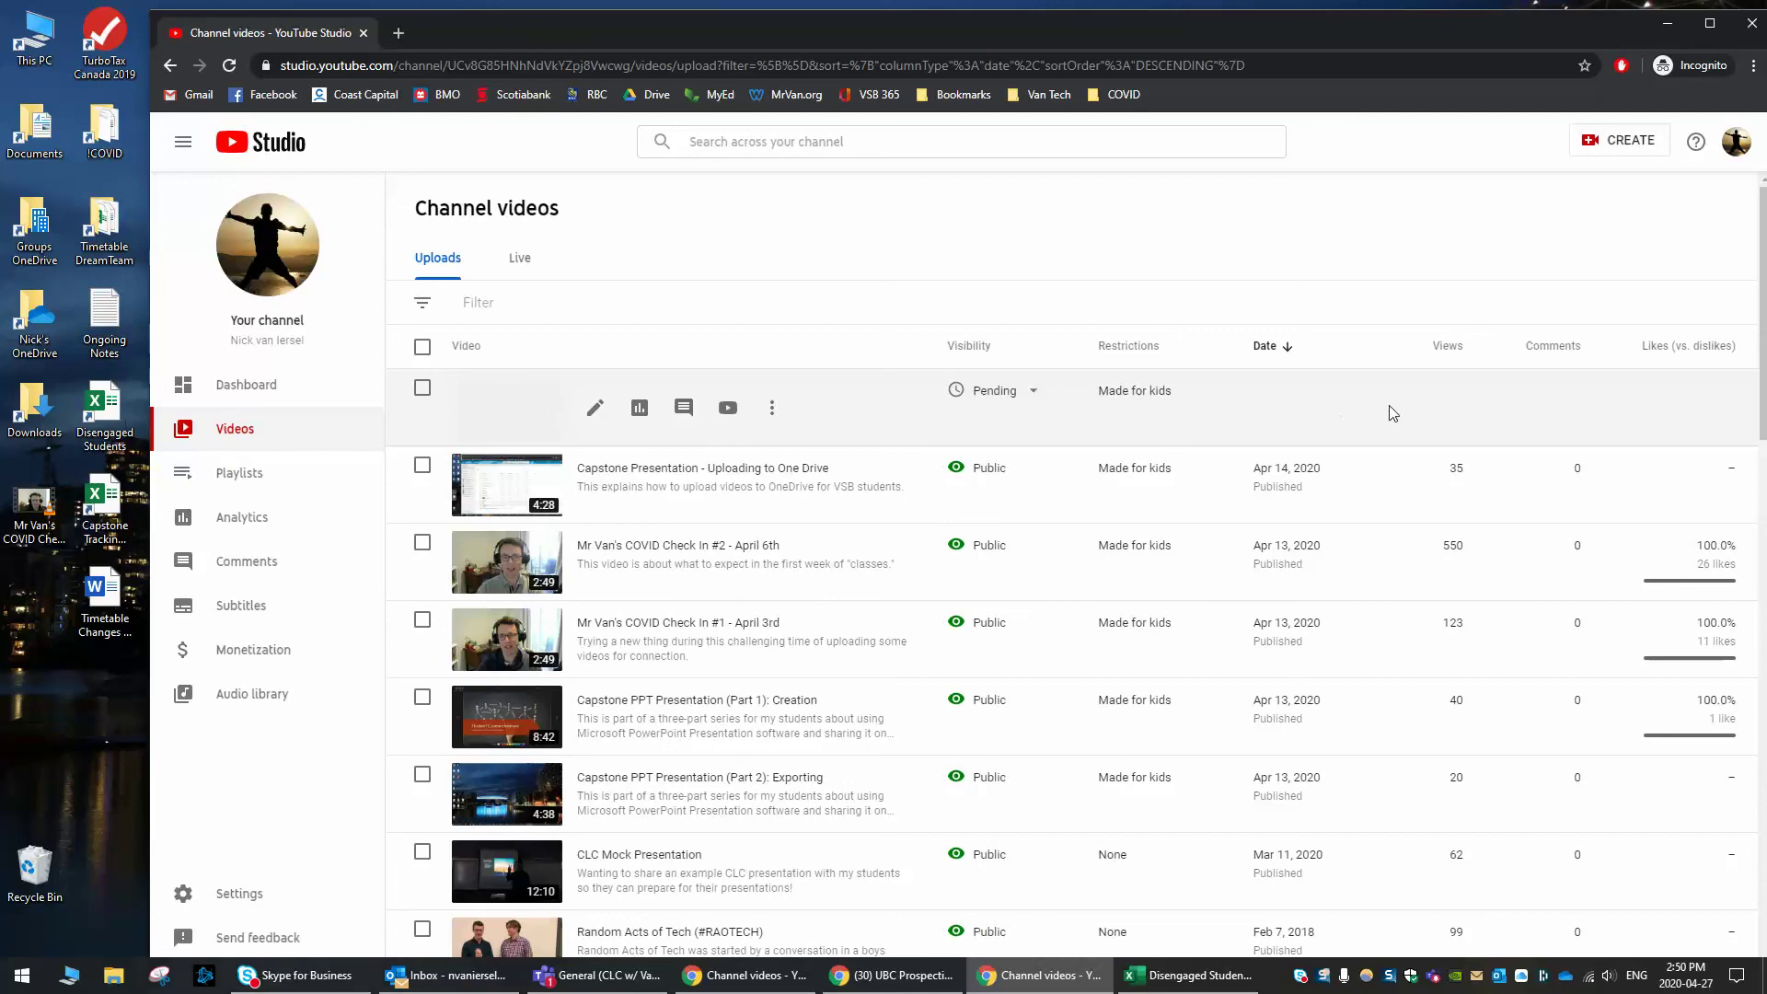
Step: Copy the video link from the new upload's details page and return to the channel videos list
mouse_move(1127, 391)
left_click(545, 407)
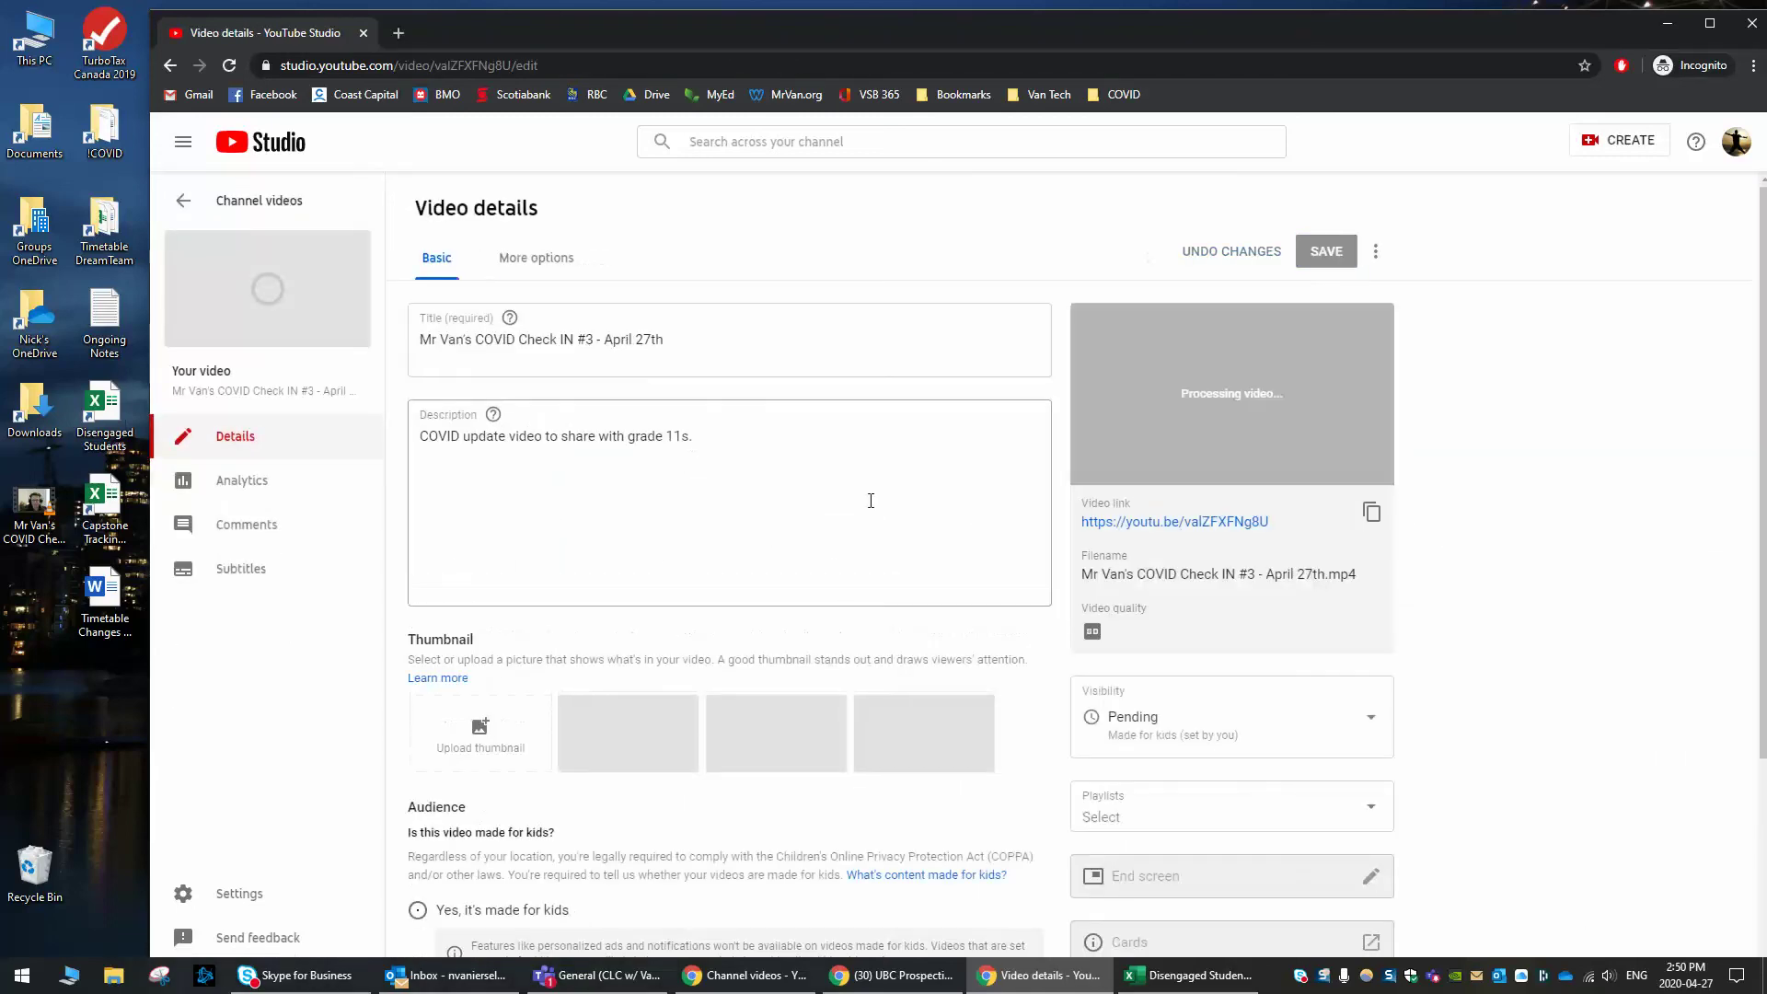
left_click(1371, 515)
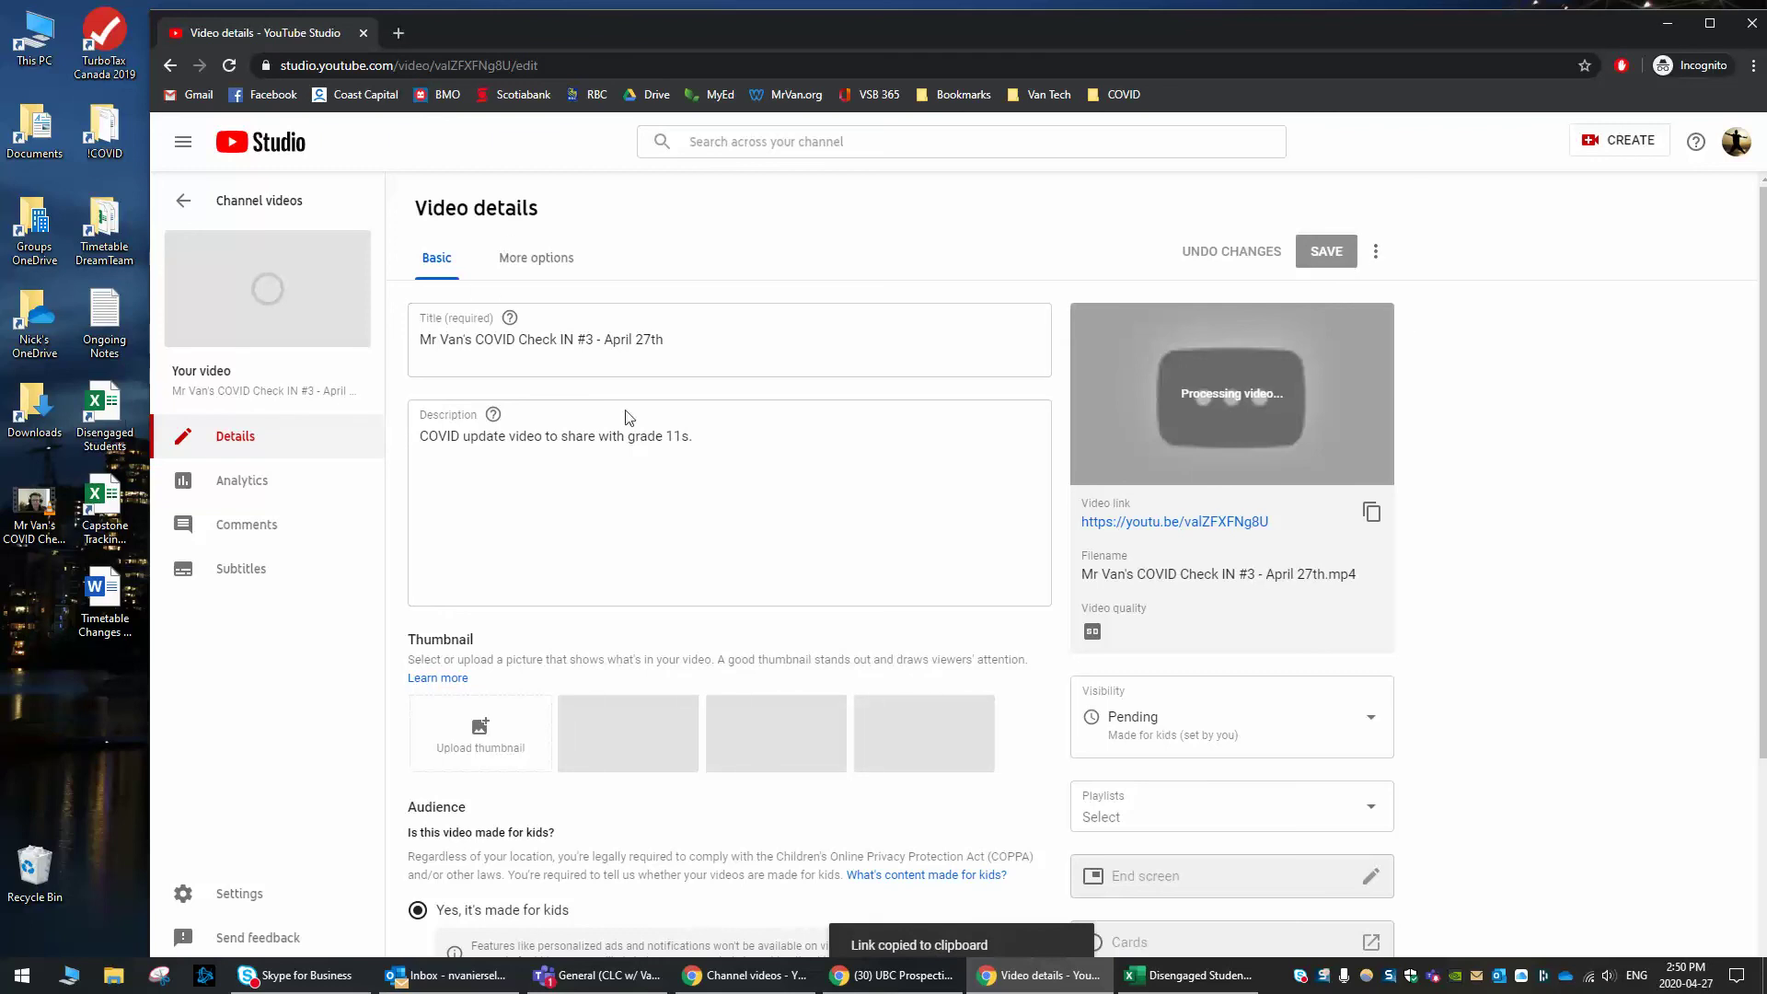
left_click(185, 206)
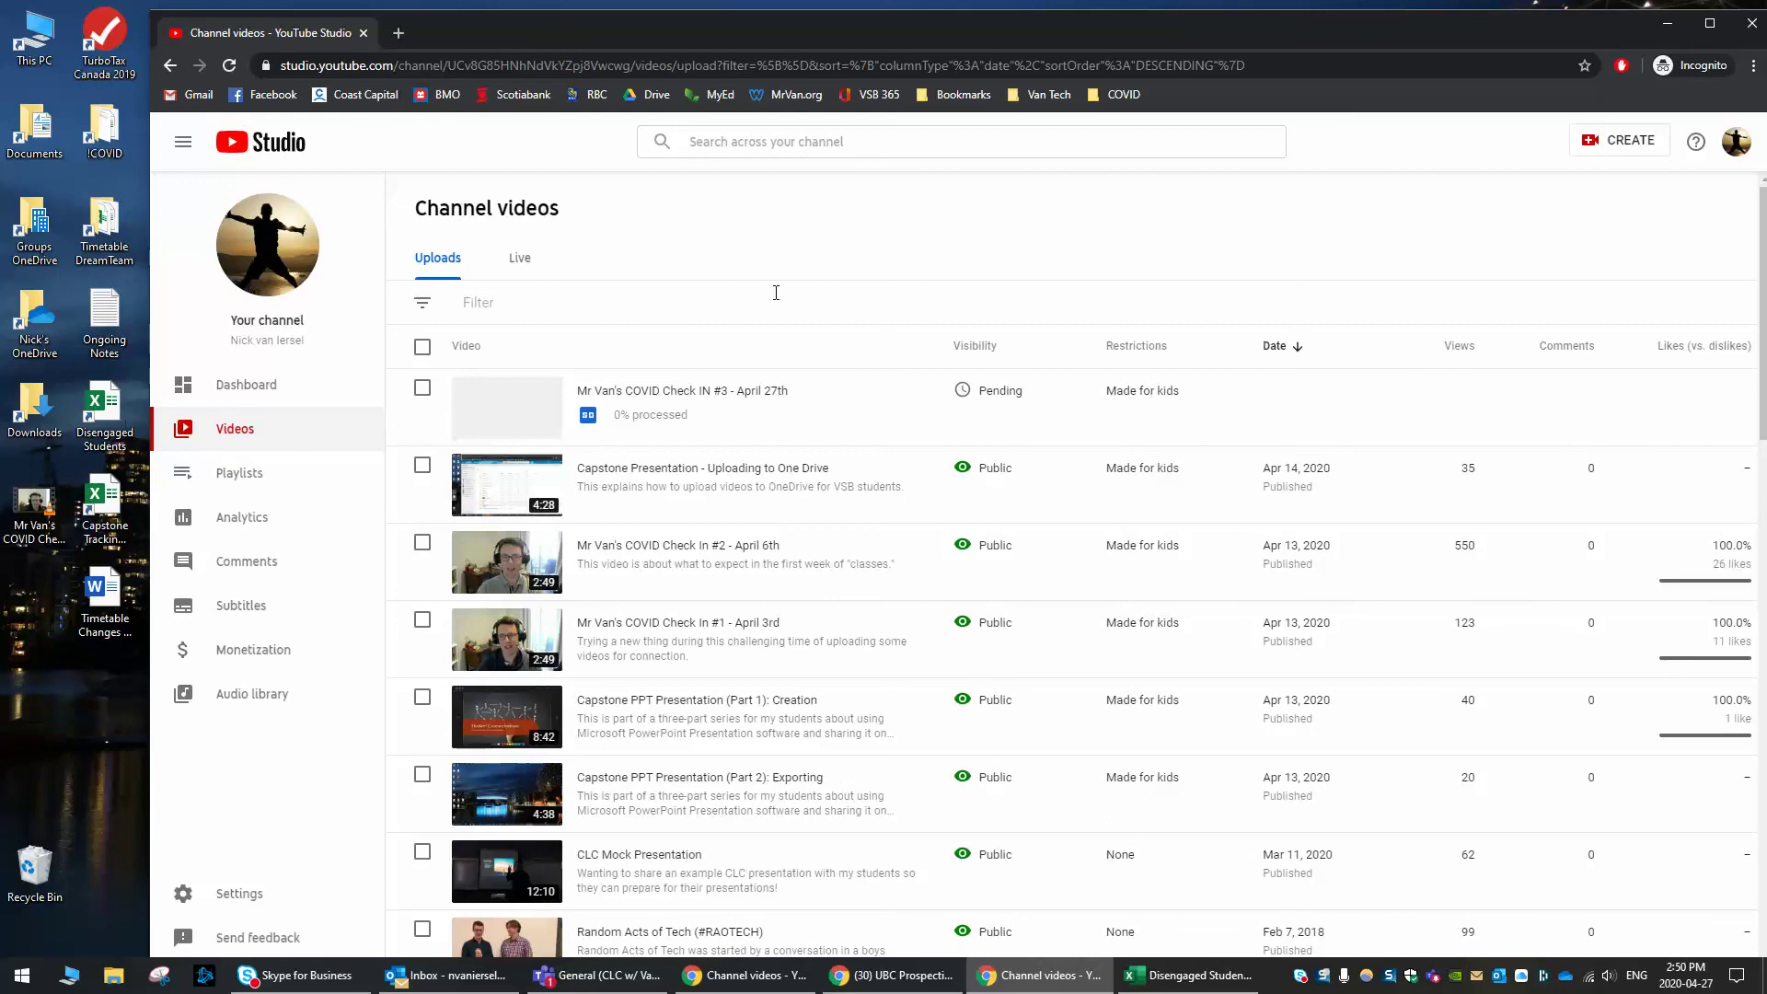
Step: Open the copied video link in a new browser tab
left_click(398, 32)
key("ctrl+v")
key("Return")
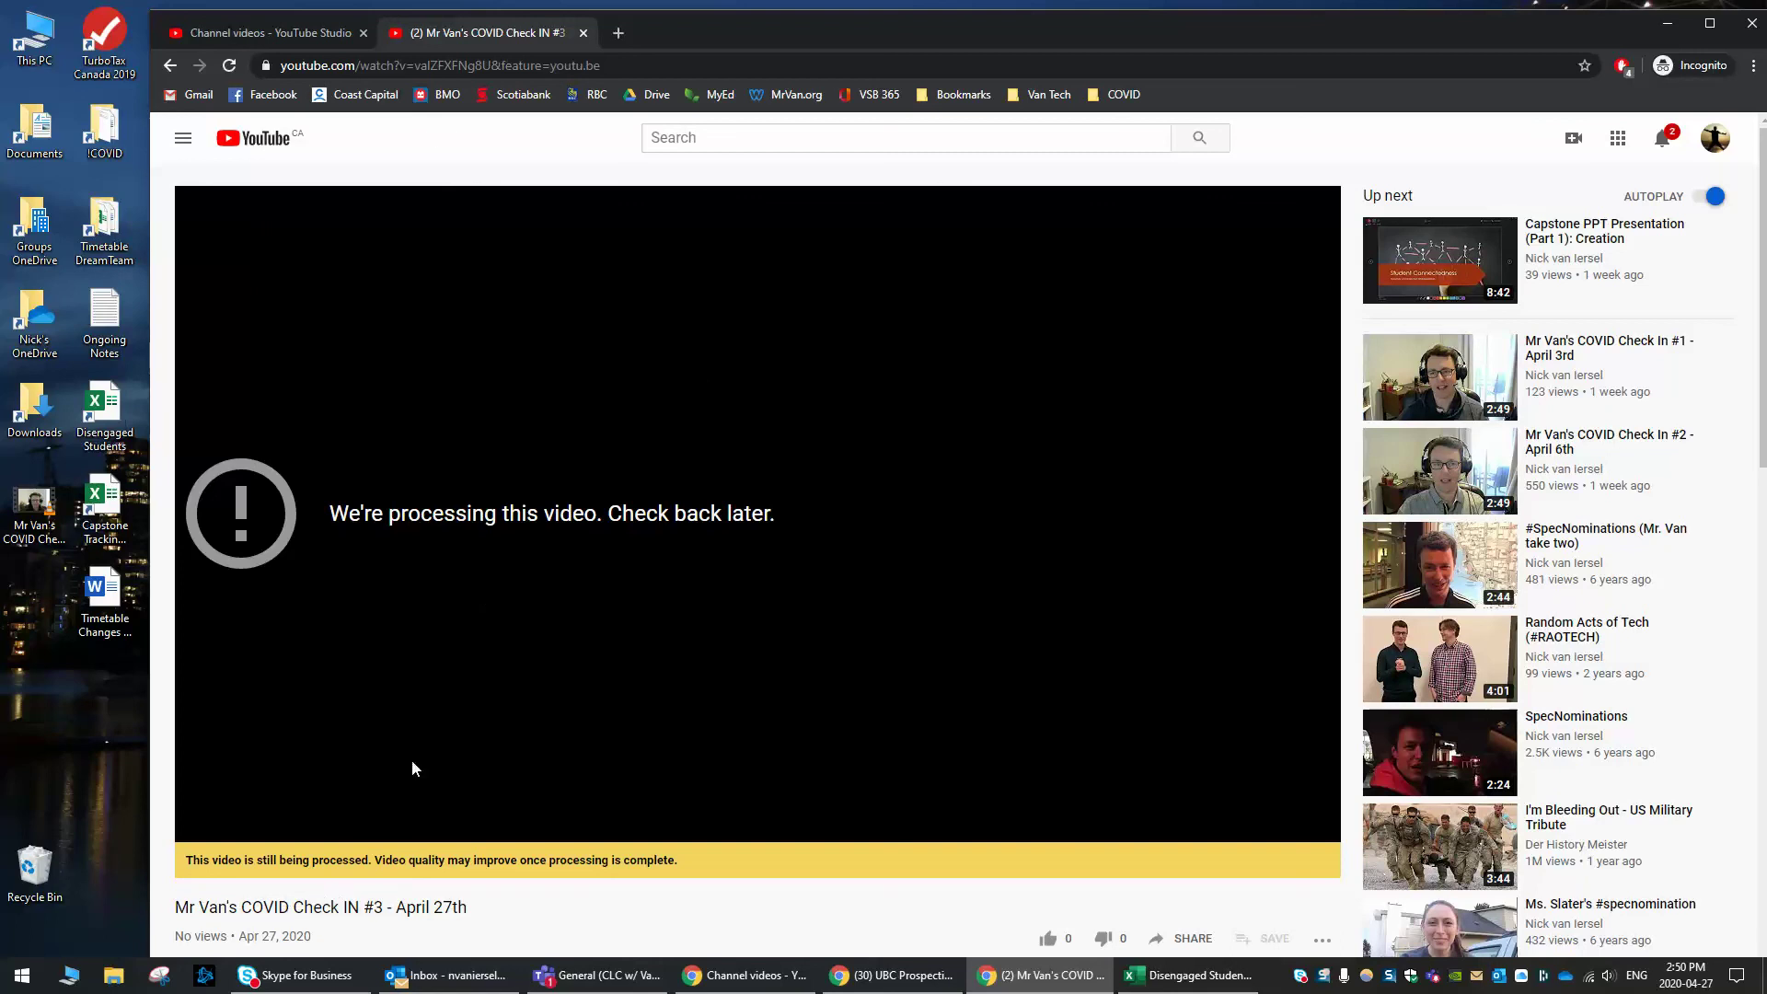
Step: Return to the channel videos list and reload it to check the new upload's processing status
left_click(267, 32)
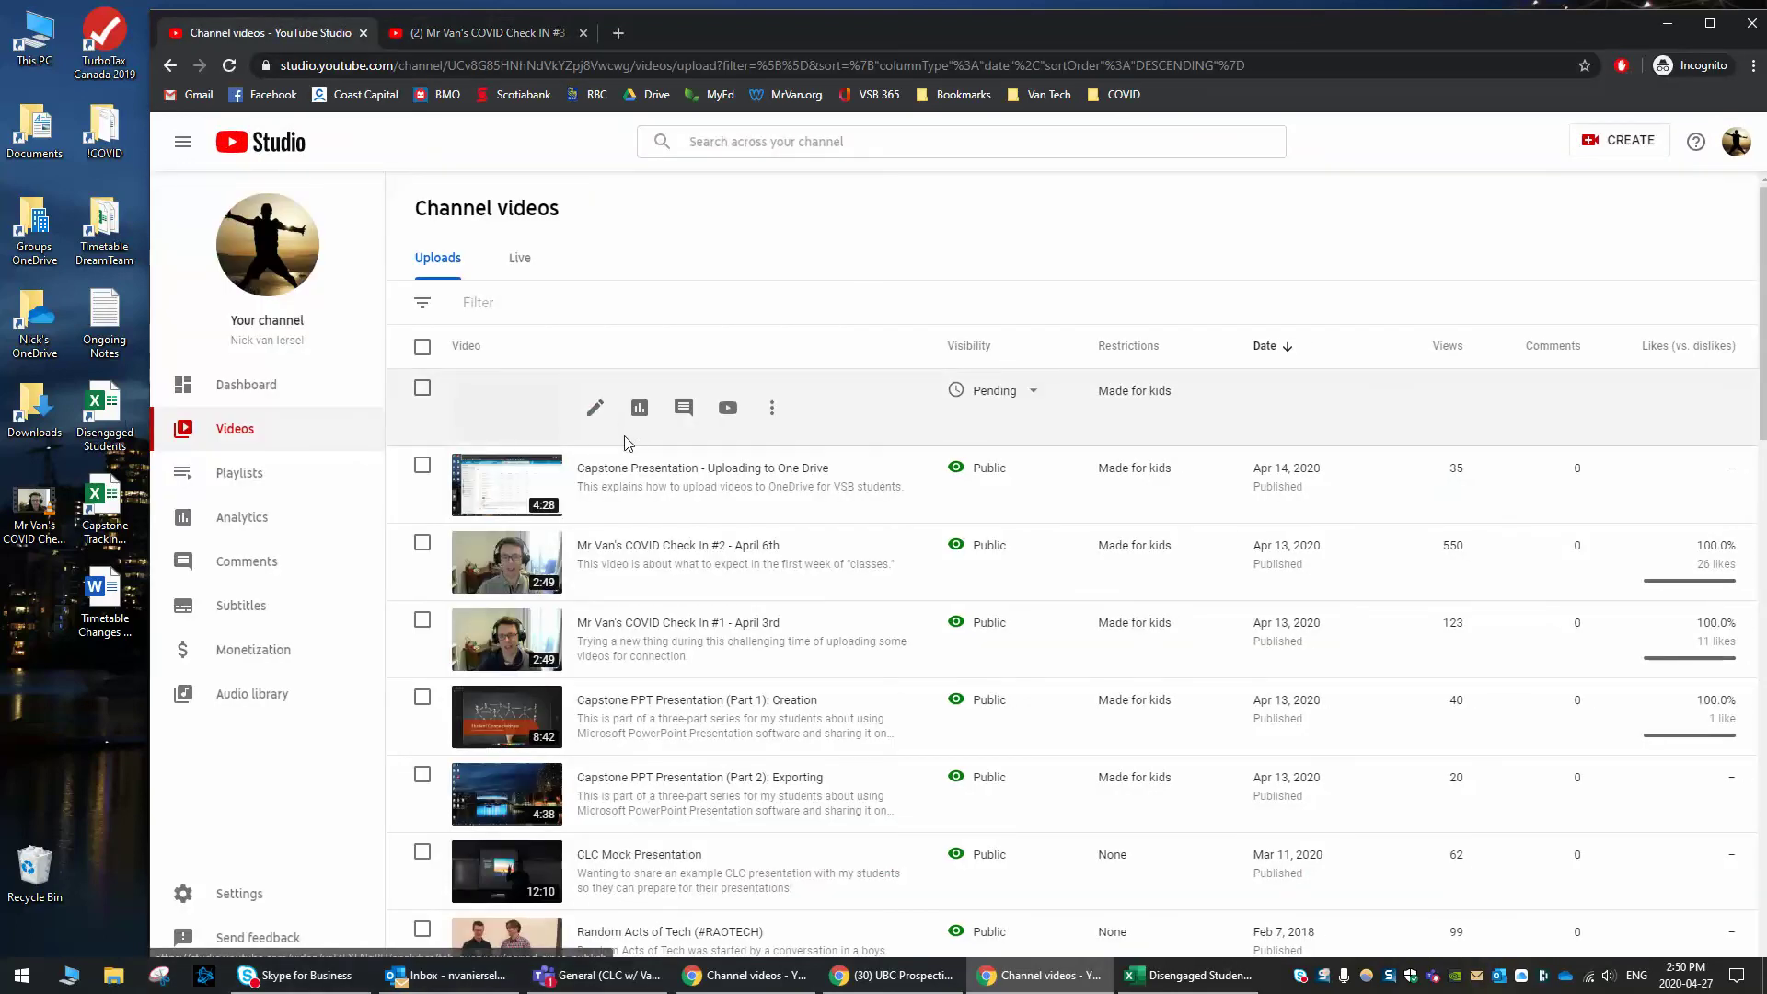
key("F5")
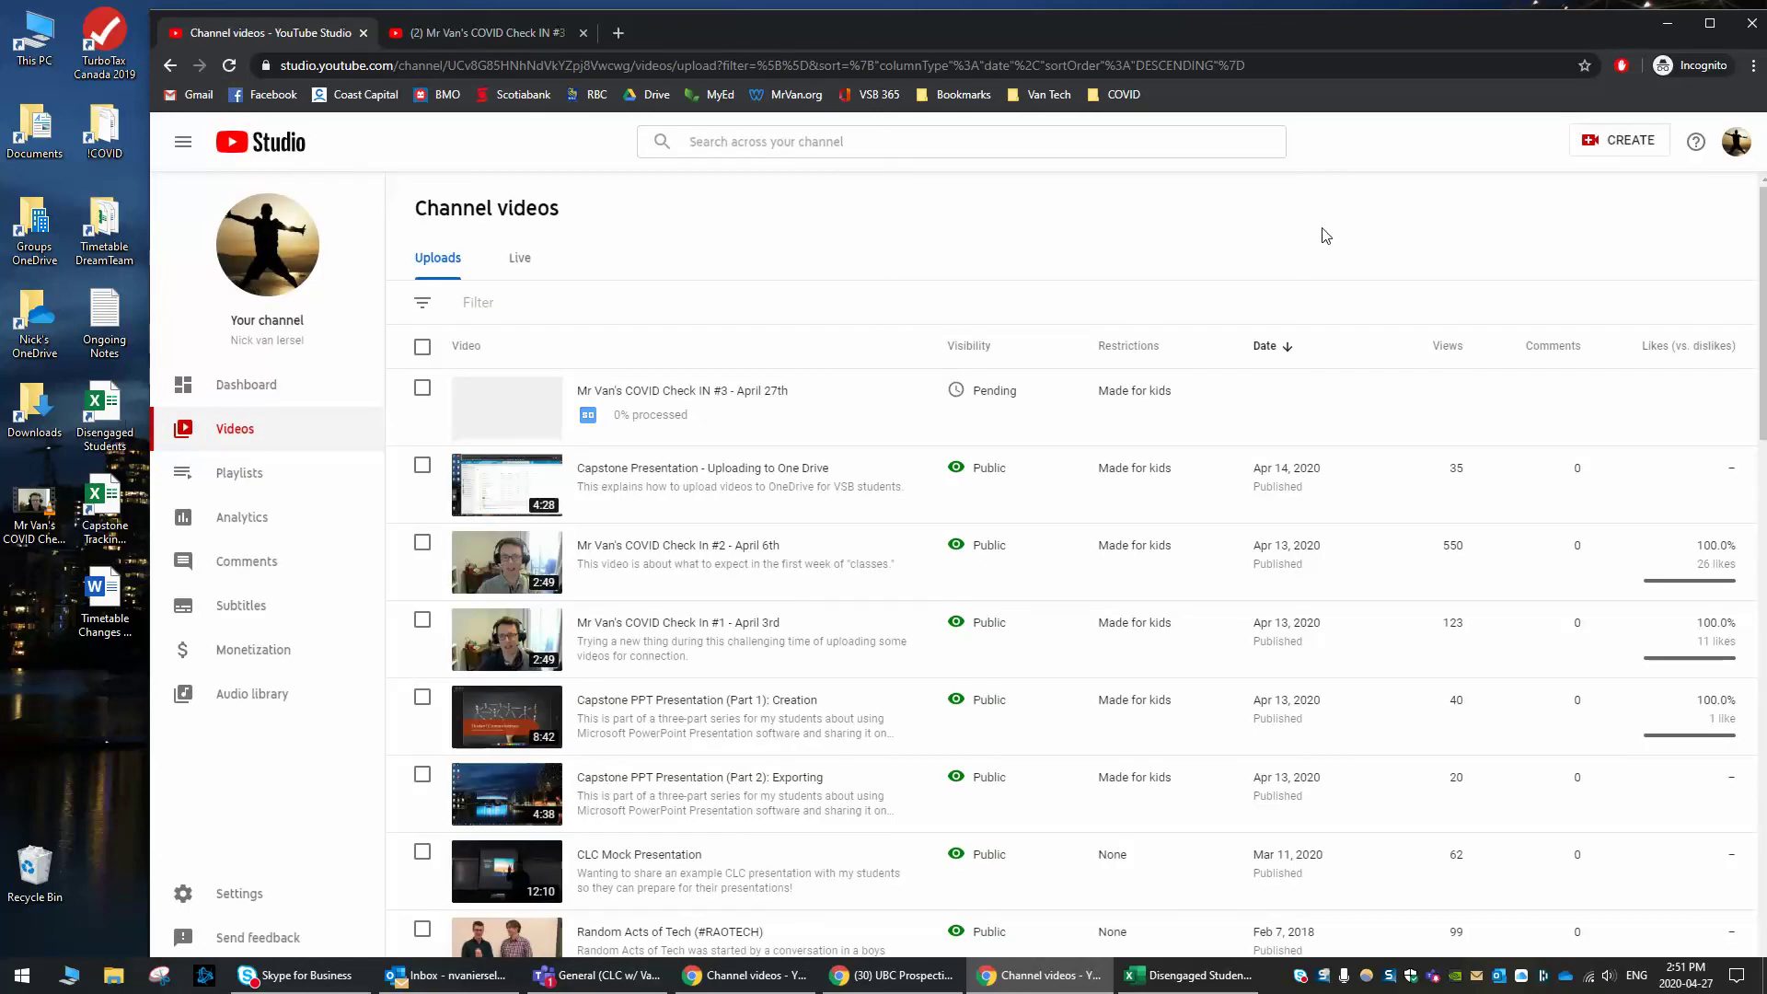
mouse_move(615, 442)
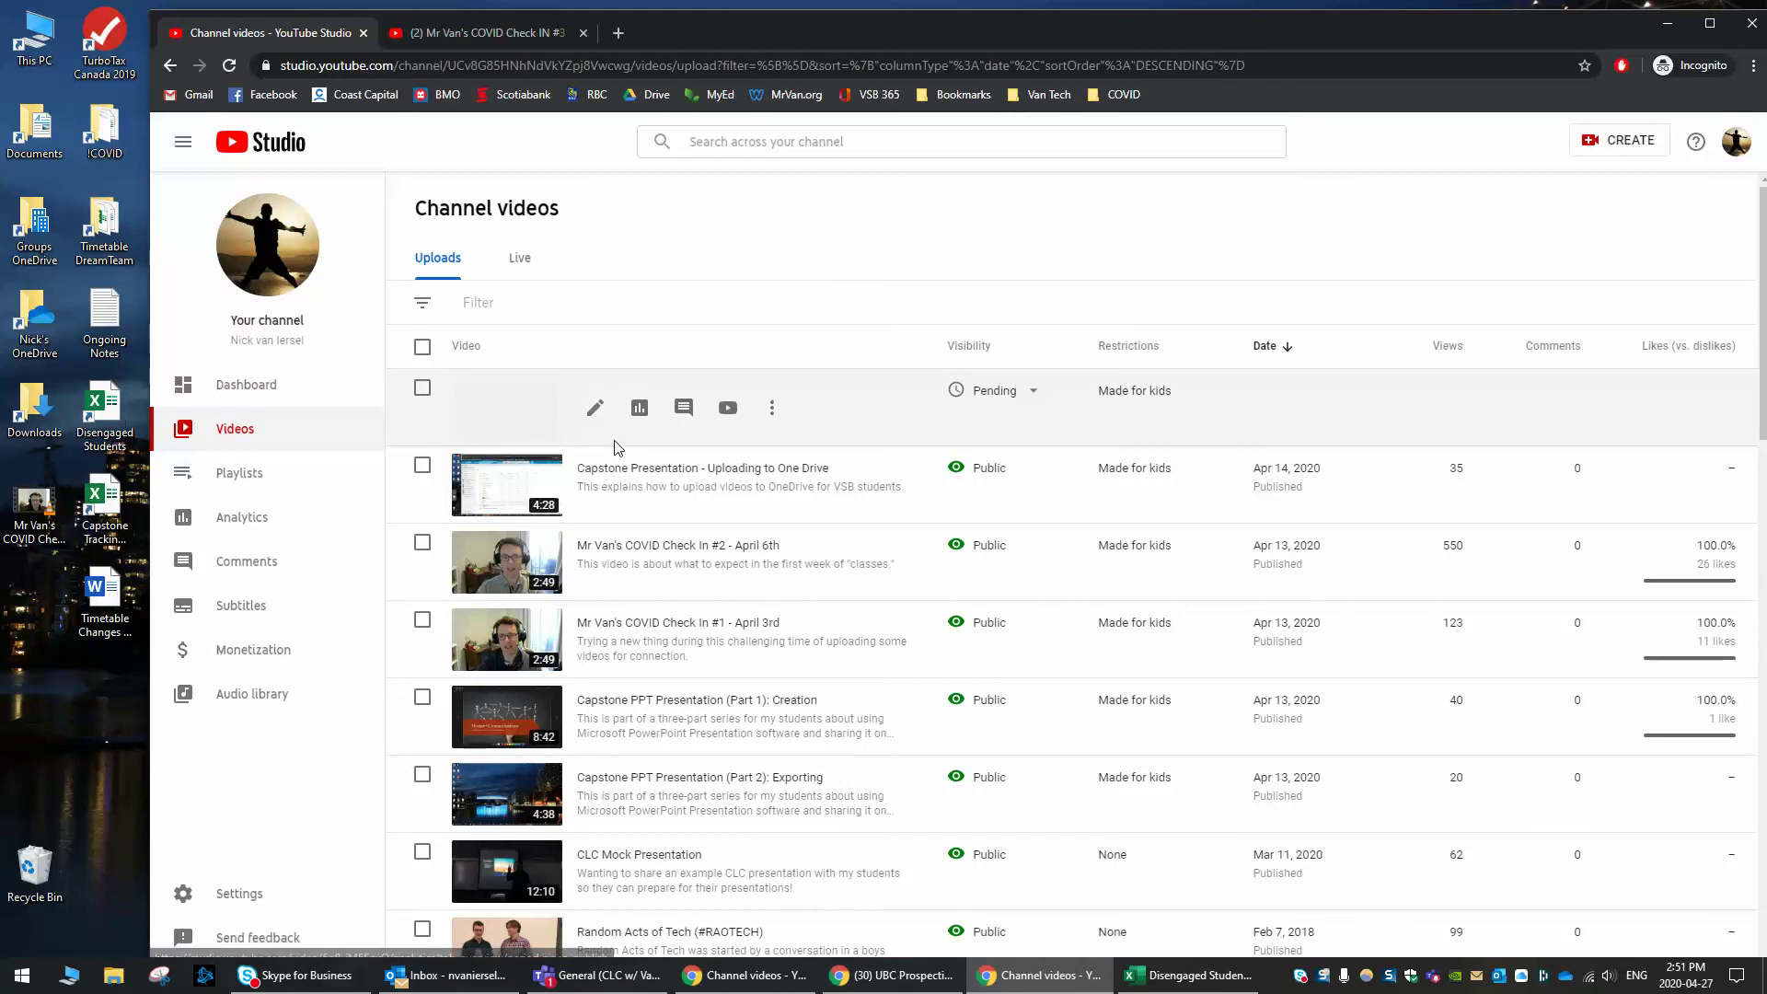